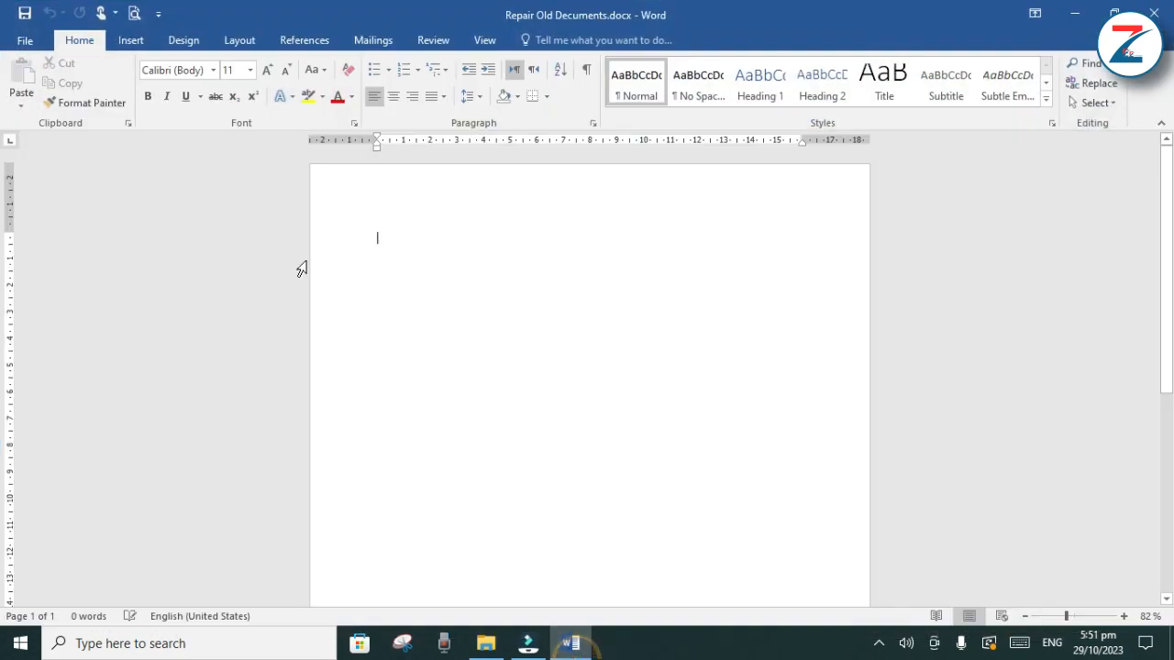
Insert the picture "WhatsApp Image 2023-10-25 at 2.12.33 PM.jpeg" from the Desktop into the blank document
left_click(138, 44)
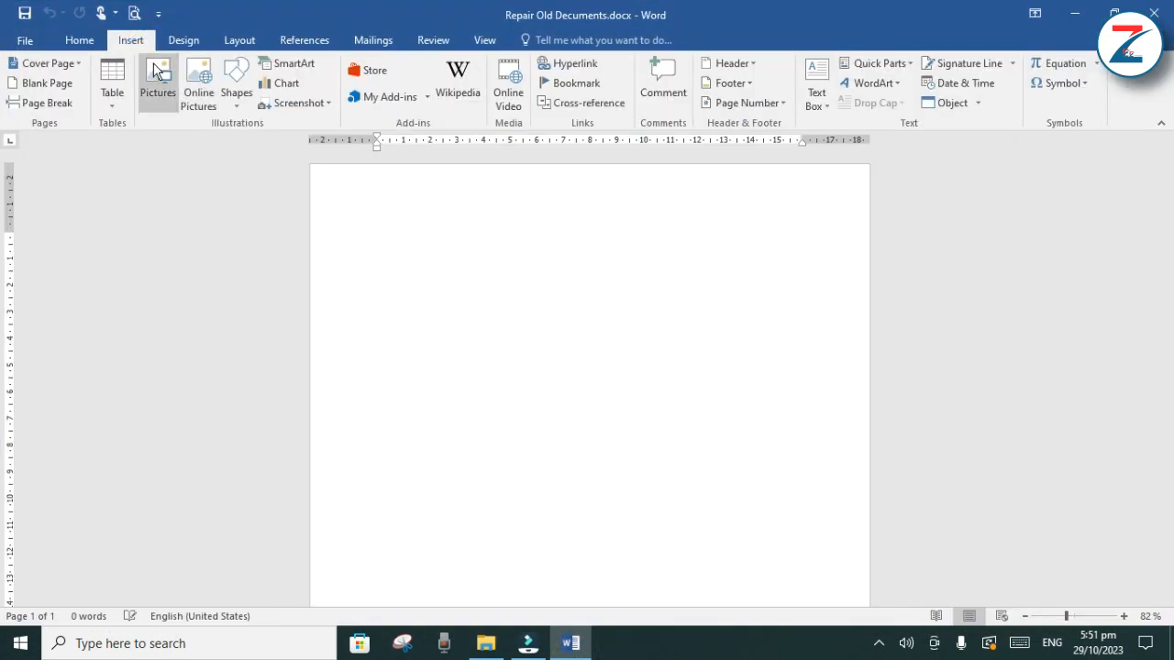
left_click(156, 74)
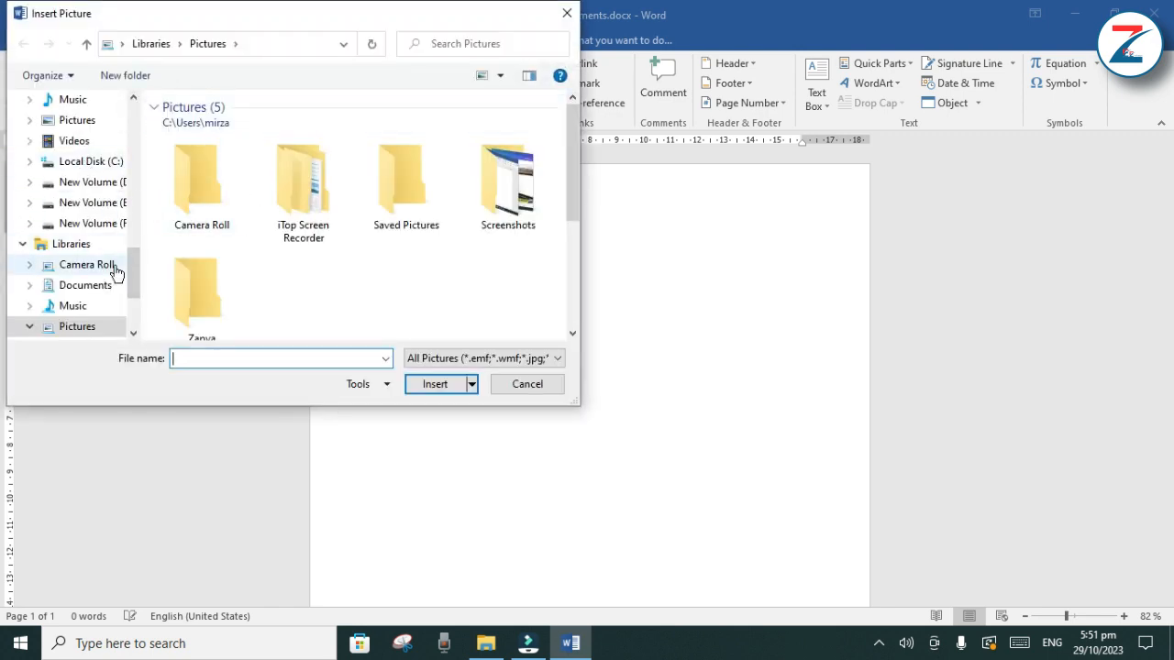
left_click_drag(135, 284, 135, 235)
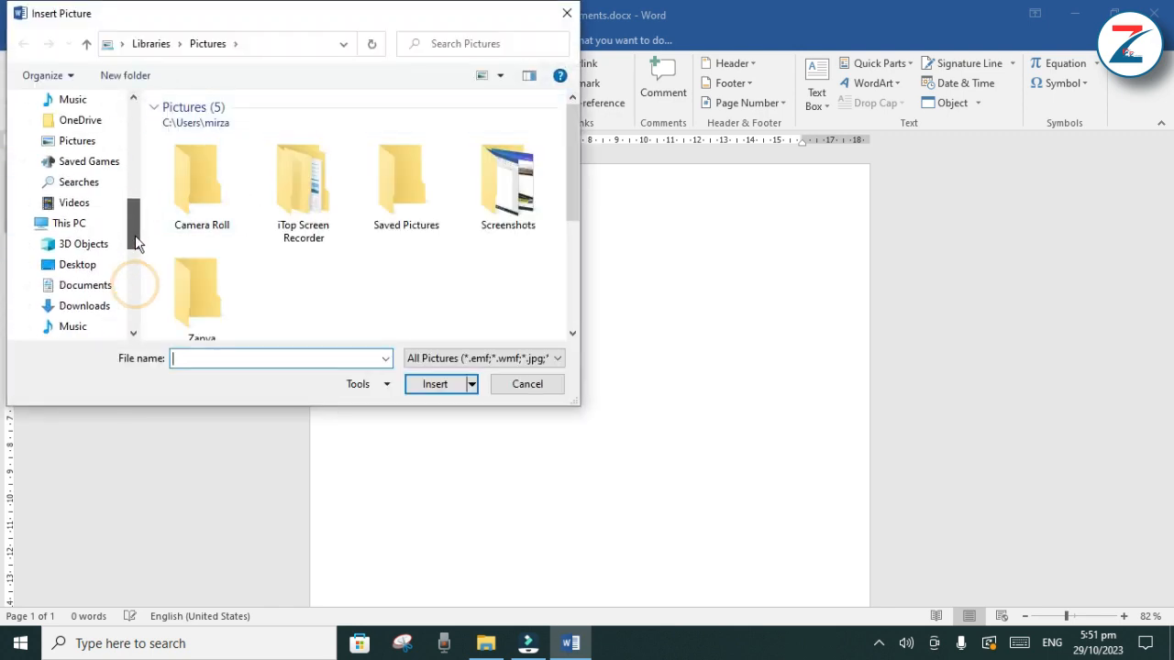
left_click(81, 266)
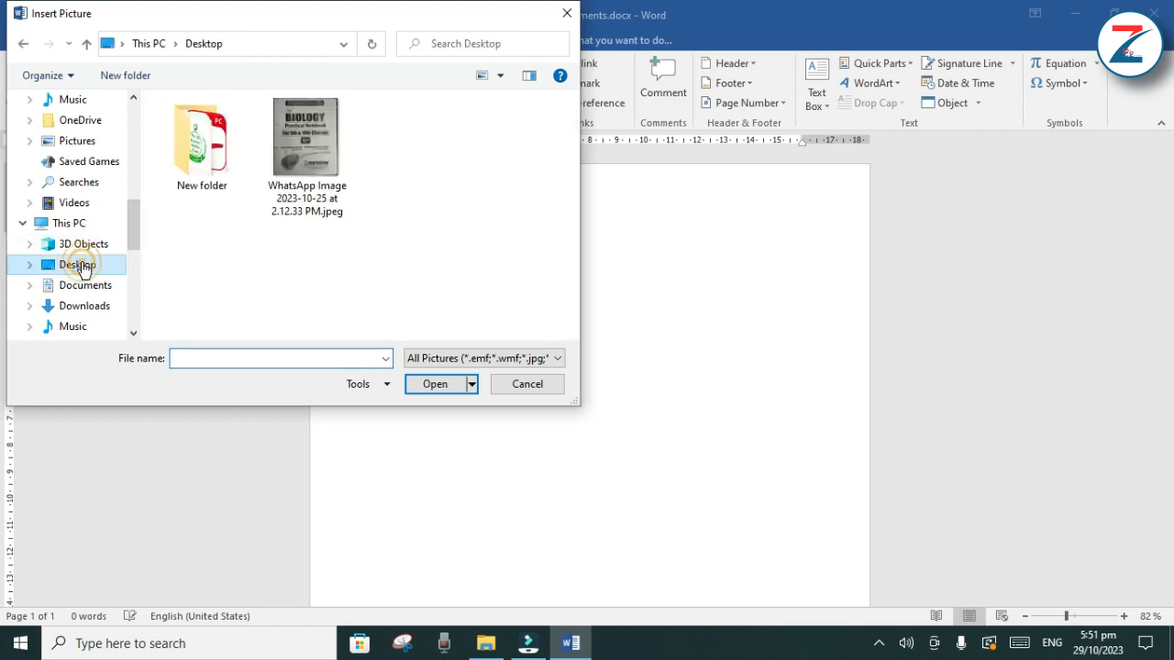
left_click(296, 141)
double_click(296, 141)
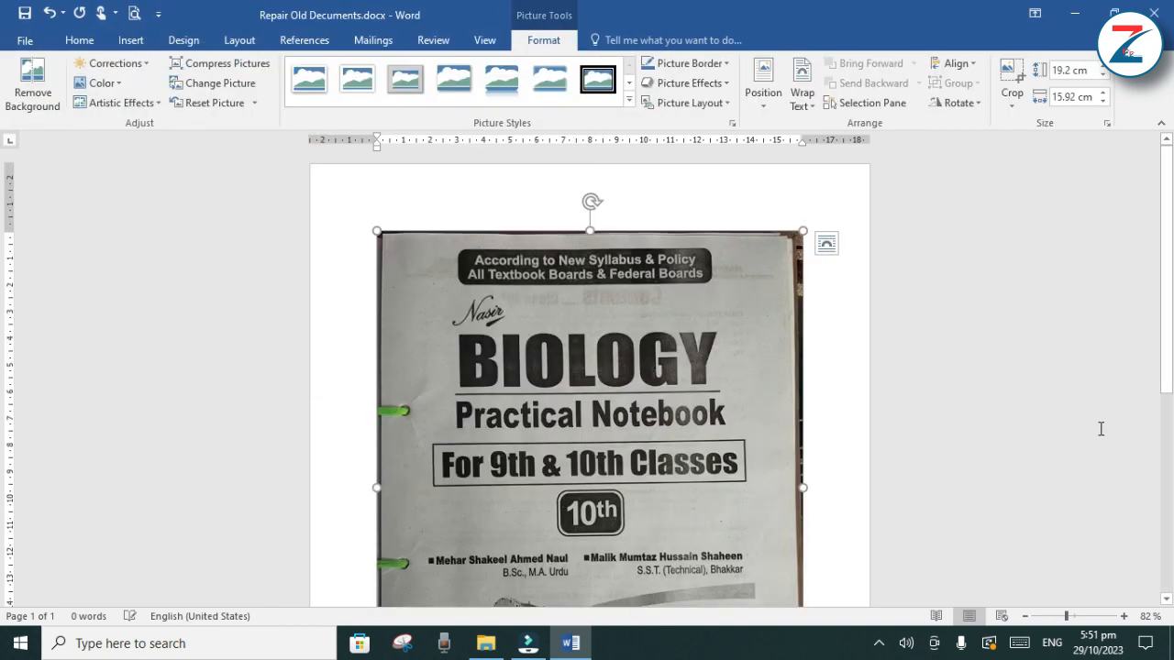
Crop the dark borders off all four sides of the notebook cover picture, leaving about 18.52 cm high by 15.17 cm wide
left_click_drag(1167, 290, 1169, 331)
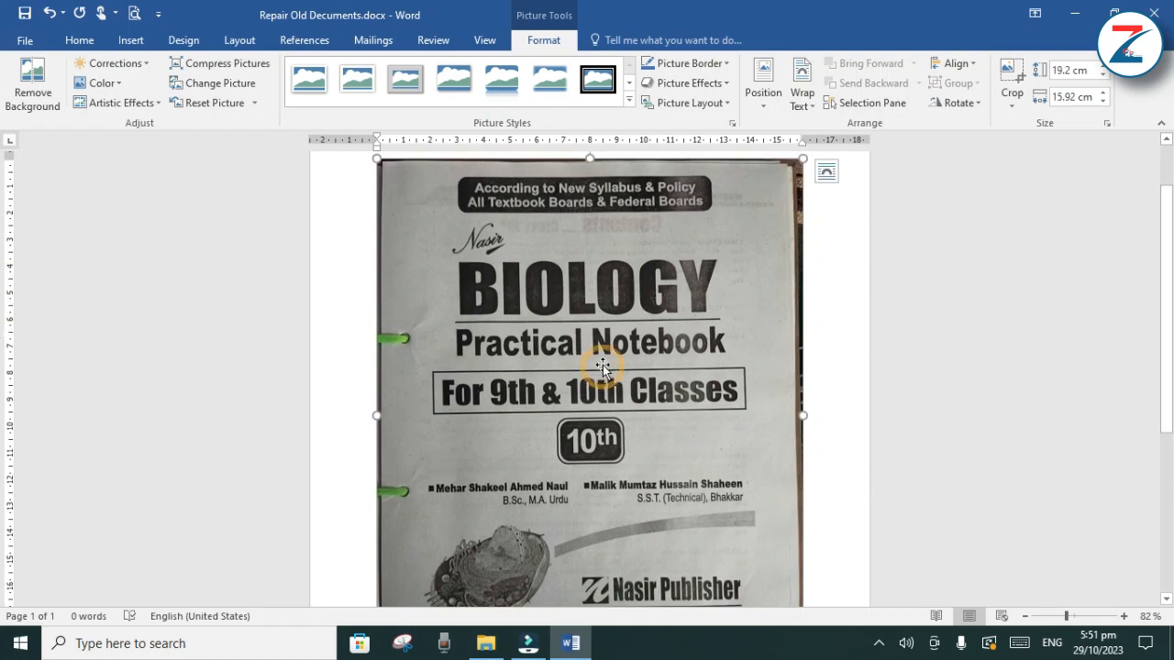
left_click(1009, 78)
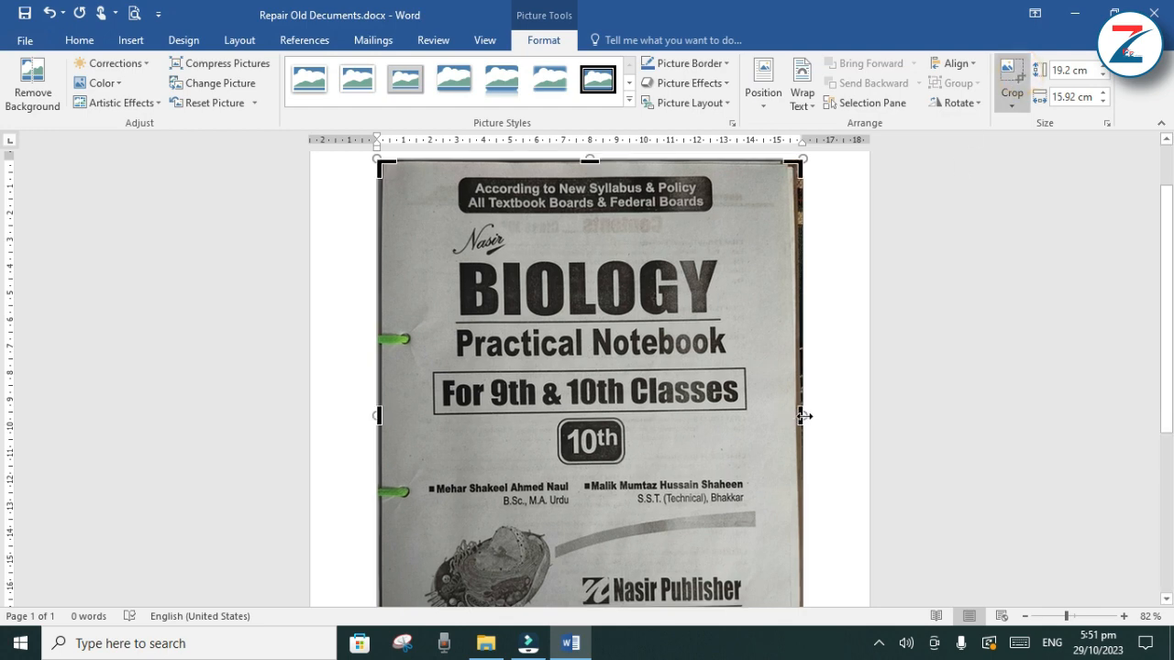
left_click_drag(799, 416, 788, 416)
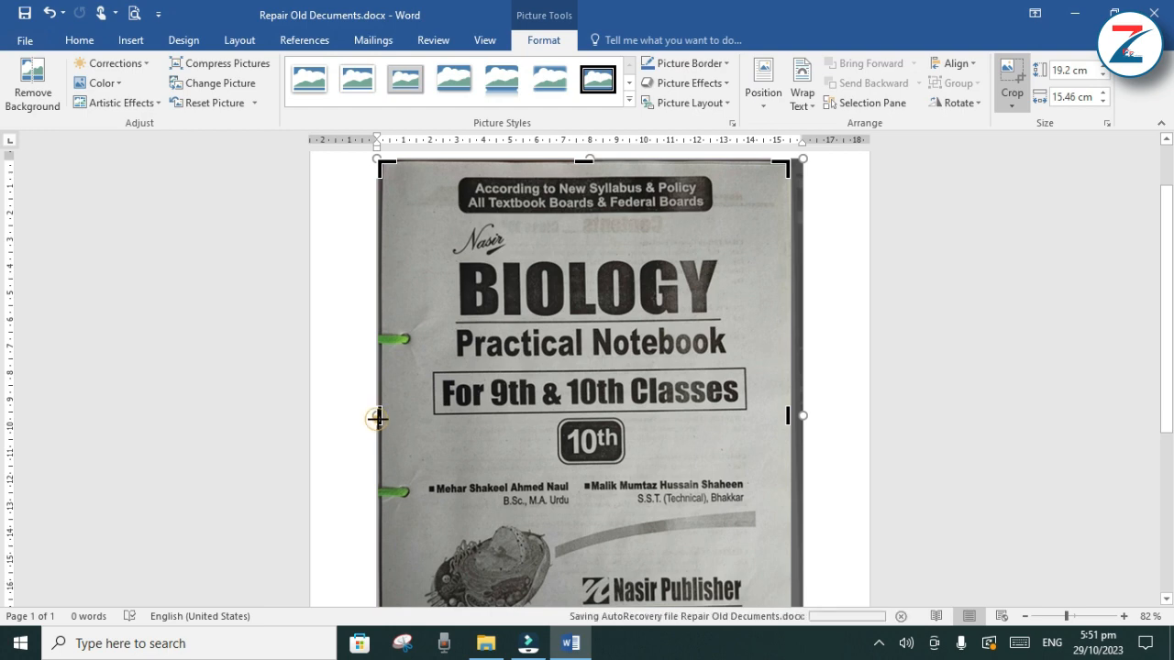
left_click_drag(376, 418, 385, 420)
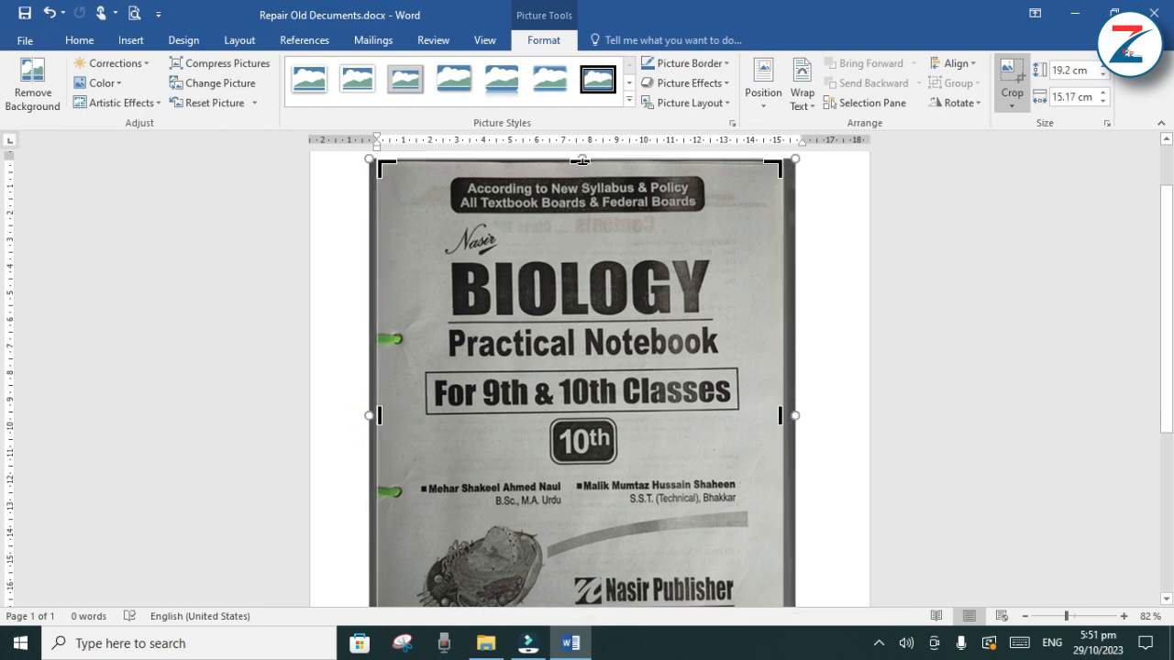
left_click_drag(582, 160, 597, 164)
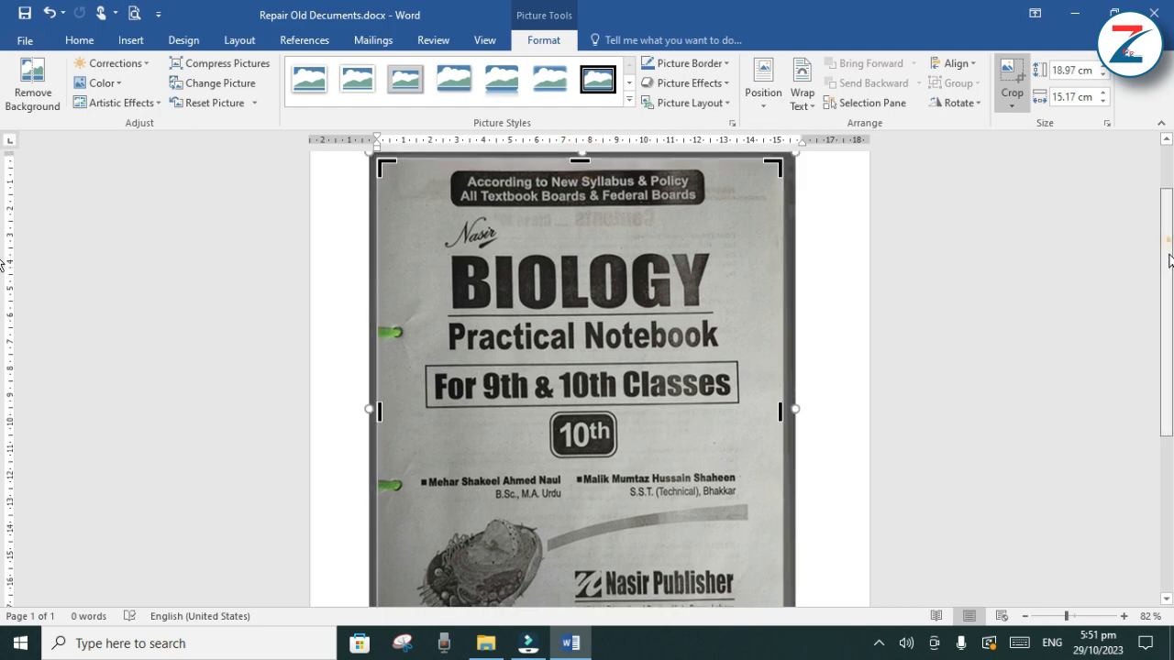
scroll(1169, 262, "down", 3)
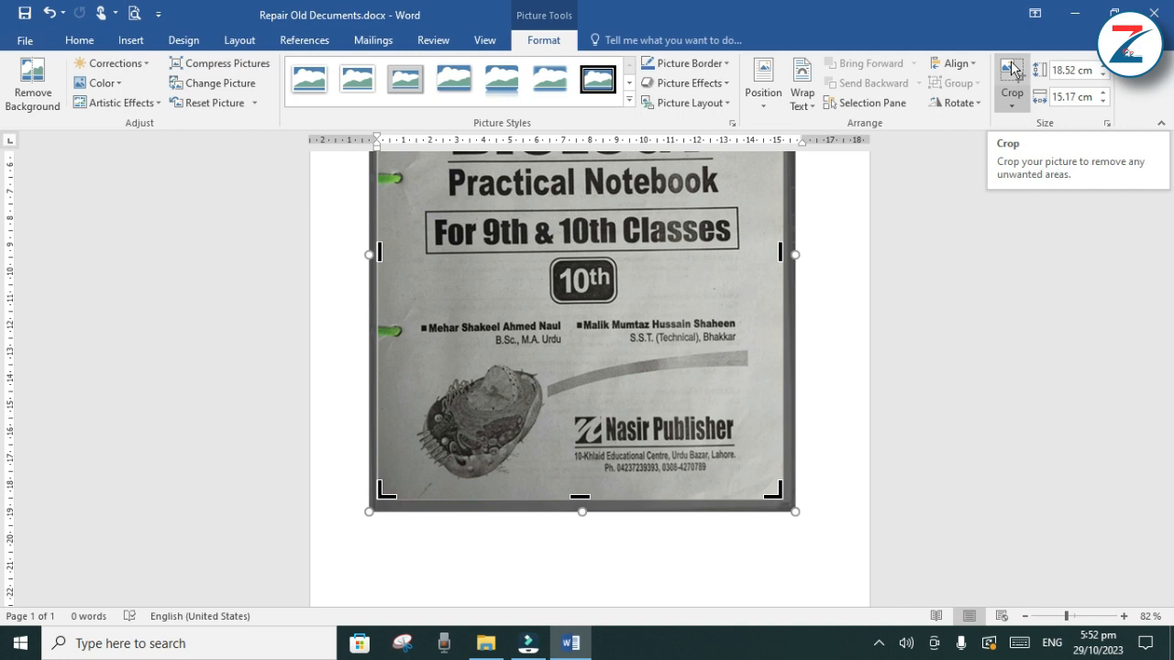
left_click(1012, 72)
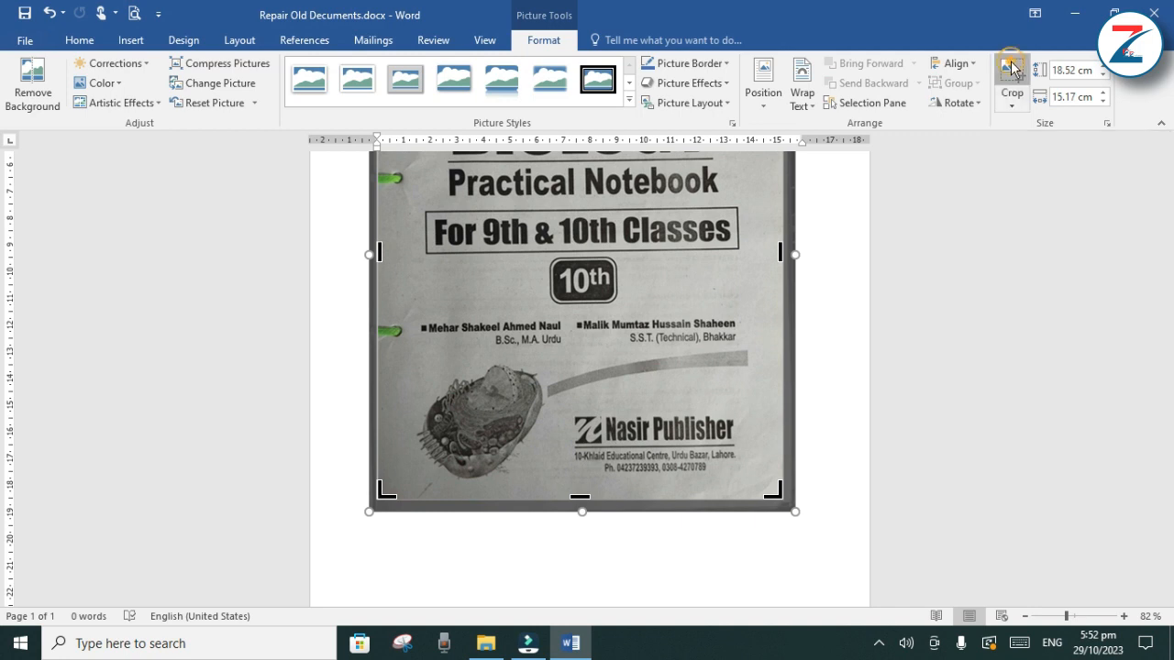
Position the cropped picture in the middle centre of the page with text wrapping
left_click_drag(1167, 530, 1167, 412)
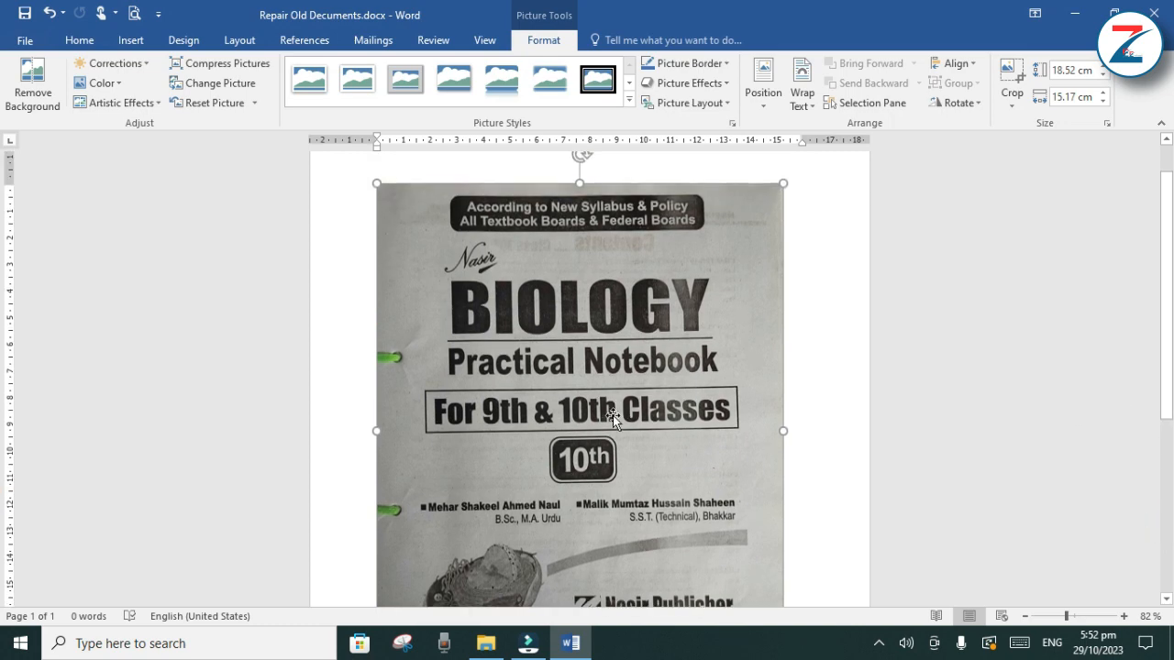
left_click(763, 92)
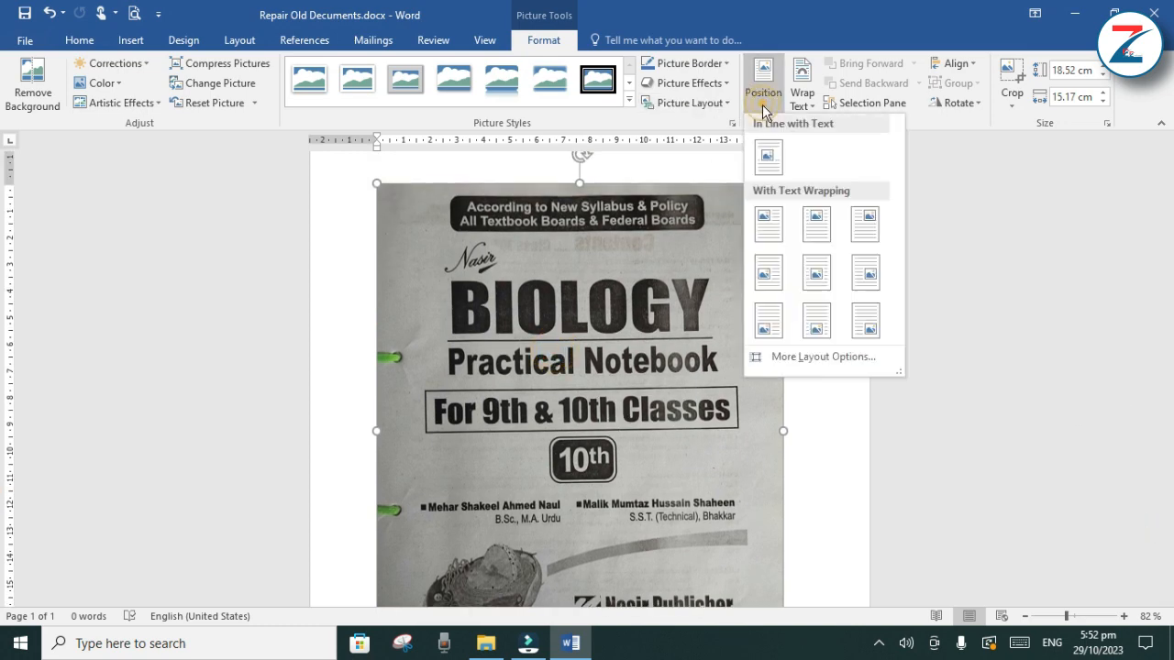
left_click(817, 269)
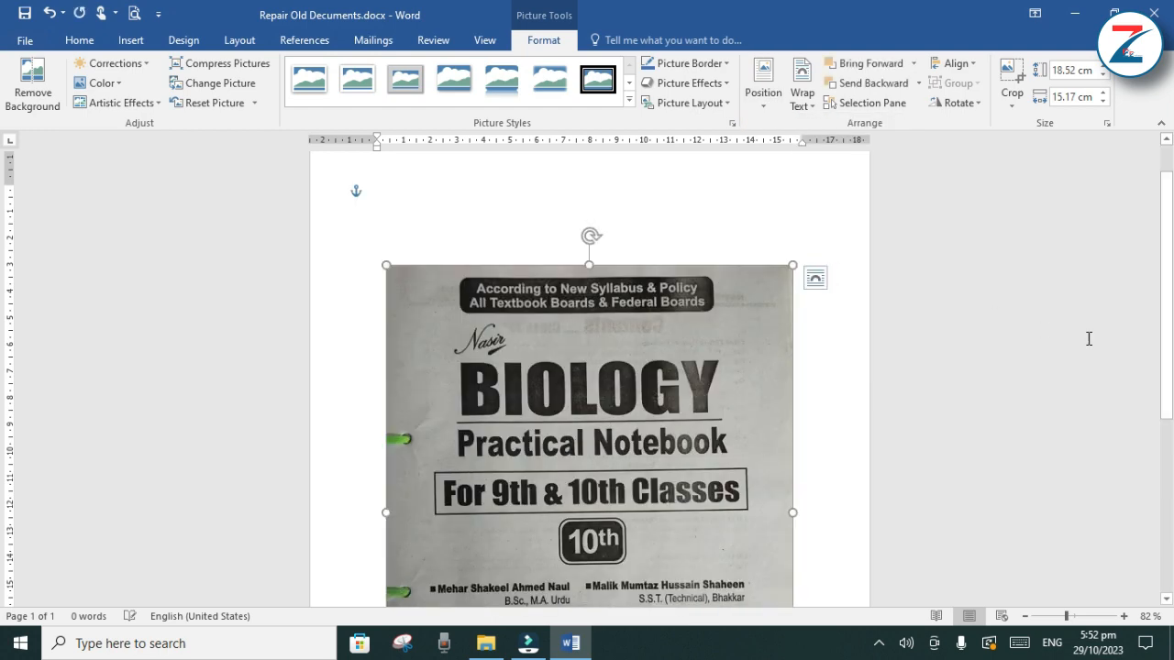
Apply the picture correction preset with 40% brightness and 40% contrast, then deselect the picture and check the page
left_click_drag(1161, 342, 1172, 431)
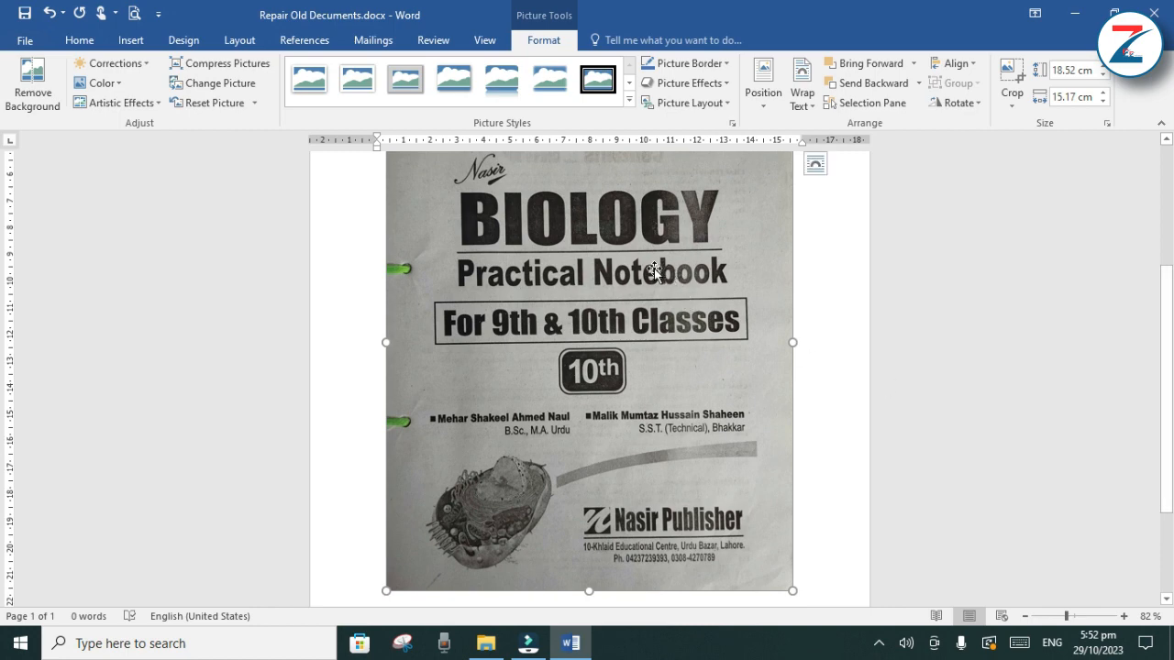
left_click(144, 64)
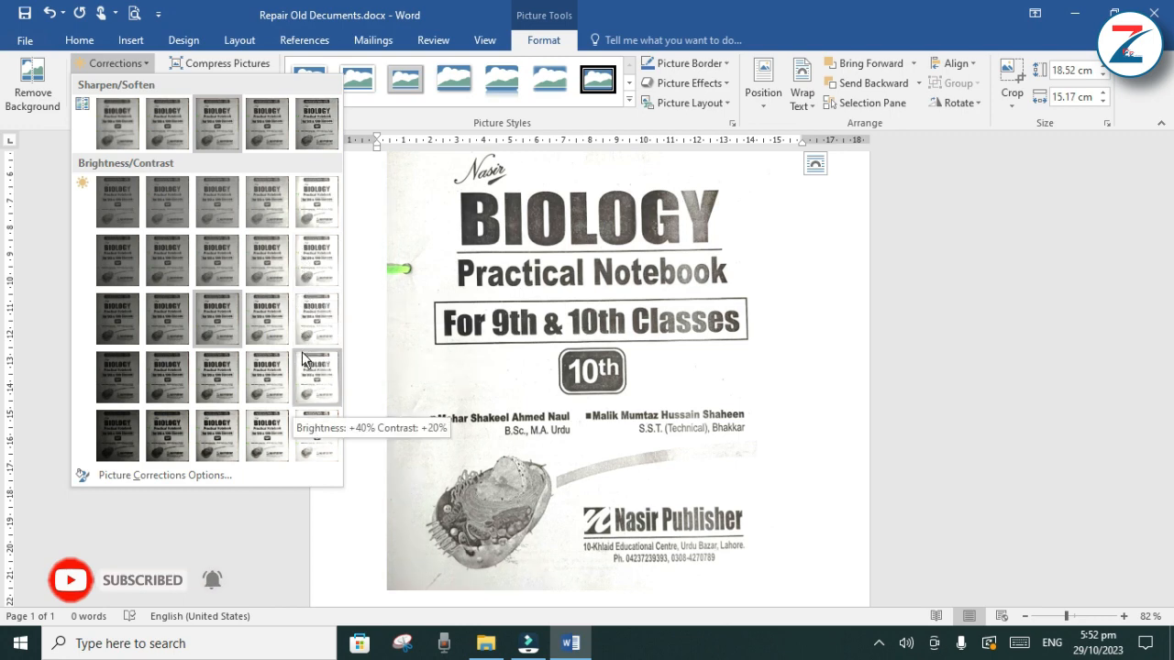
left_click(316, 446)
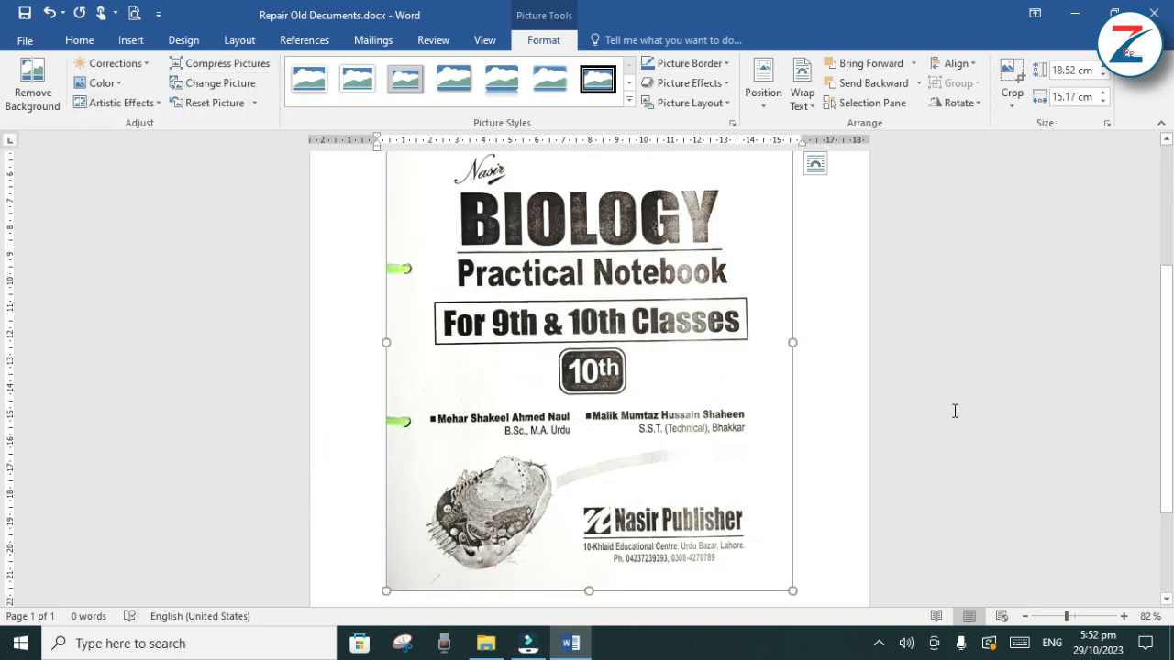
left_click(954, 411)
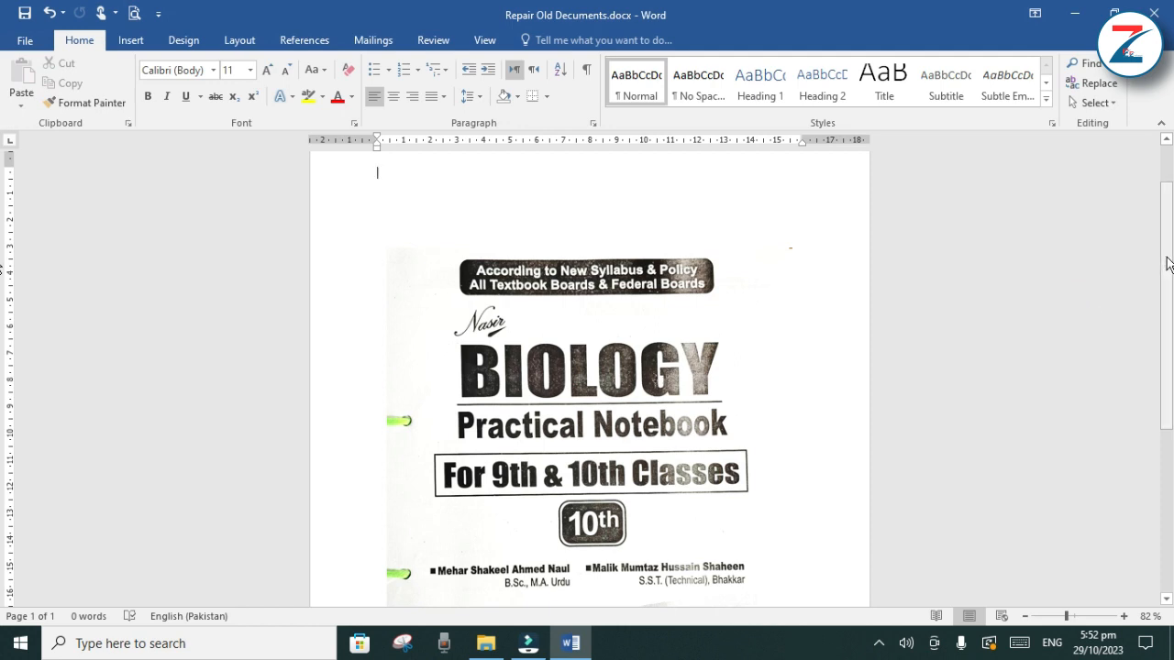
mouse_move(1169, 264)
left_mouse_down()
mouse_move(1171, 447)
mouse_move(1172, 361)
left_mouse_up()
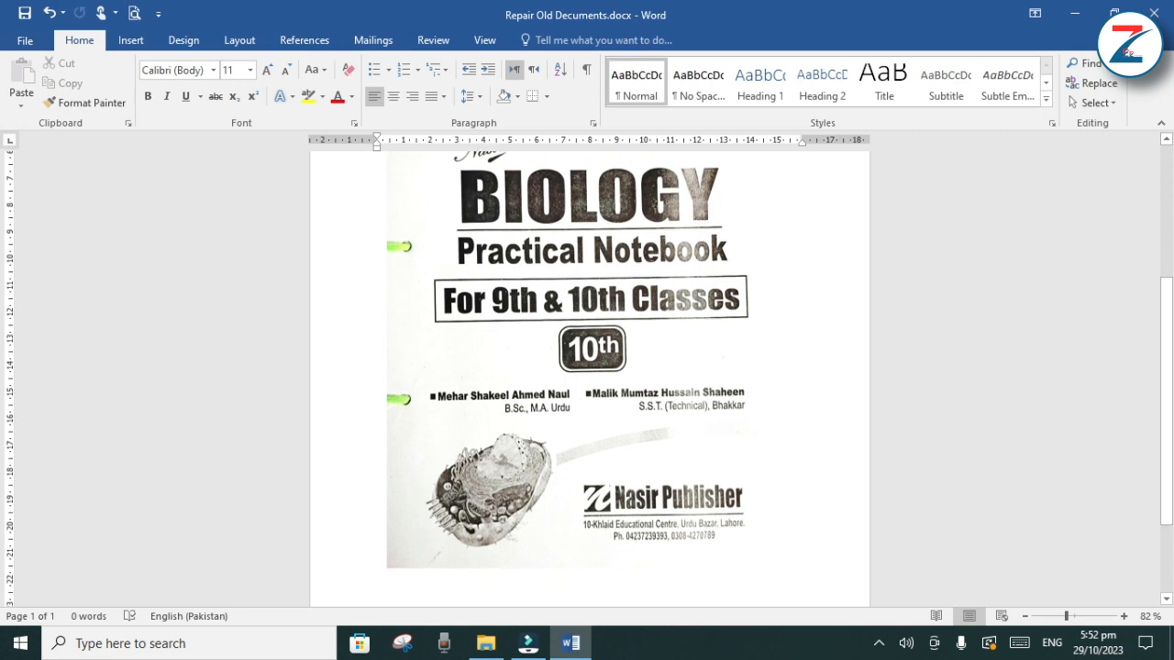
Open the detailed picture correction options for the cover picture and set its sharpness to 100%
double_click(605, 314)
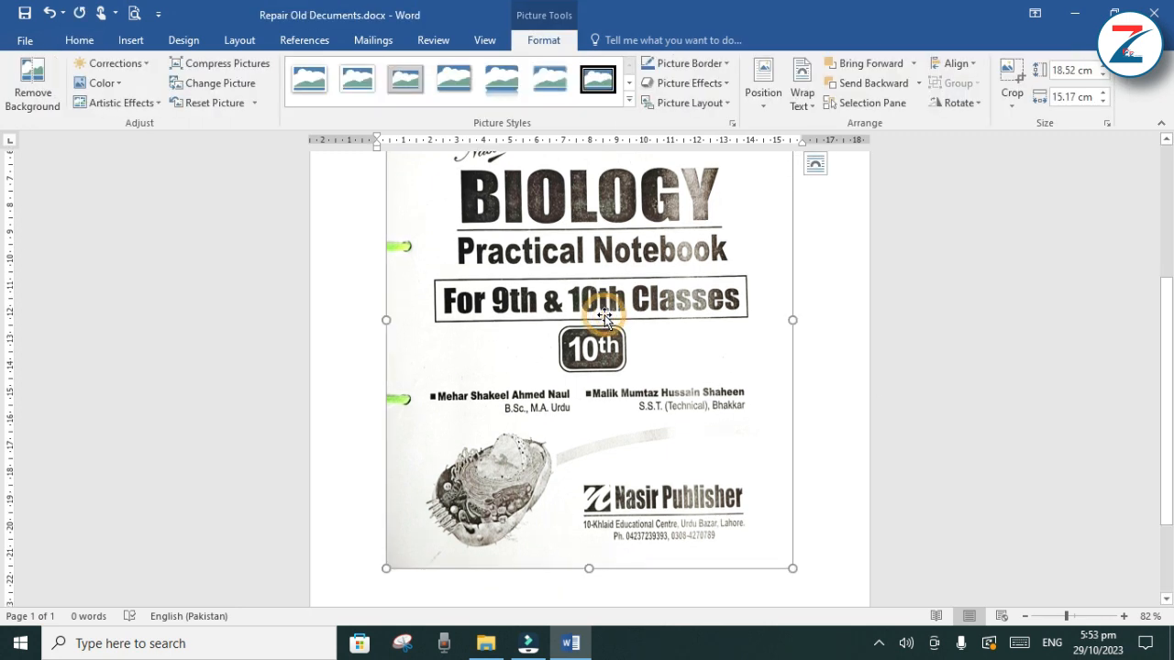
left_click(148, 63)
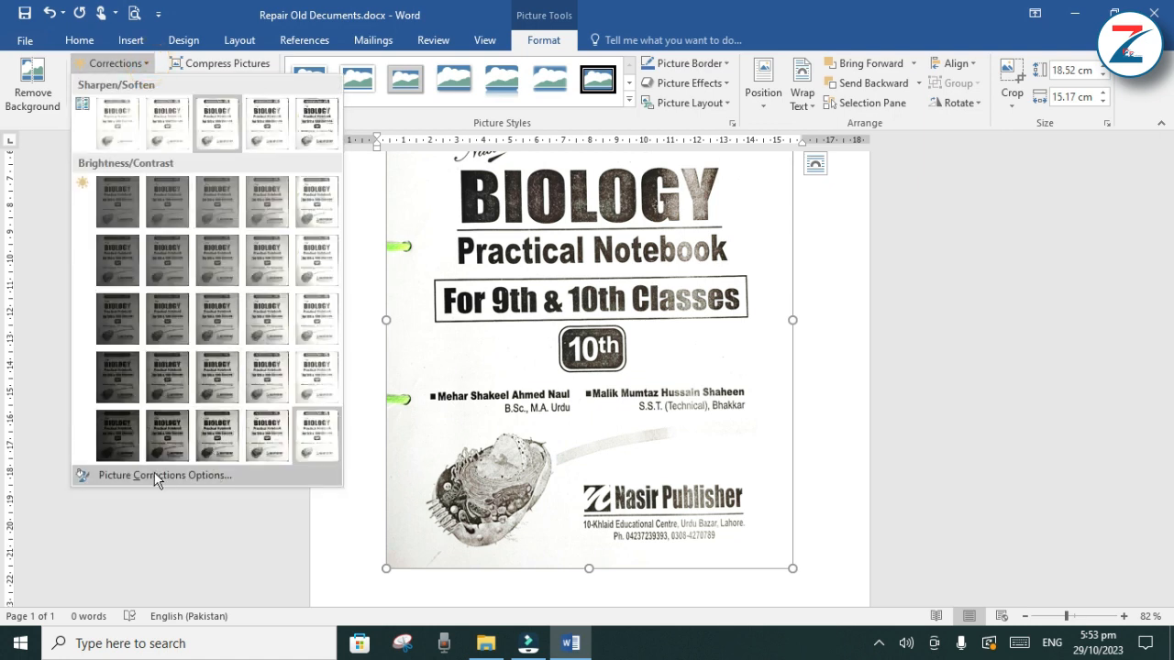
left_click(153, 473)
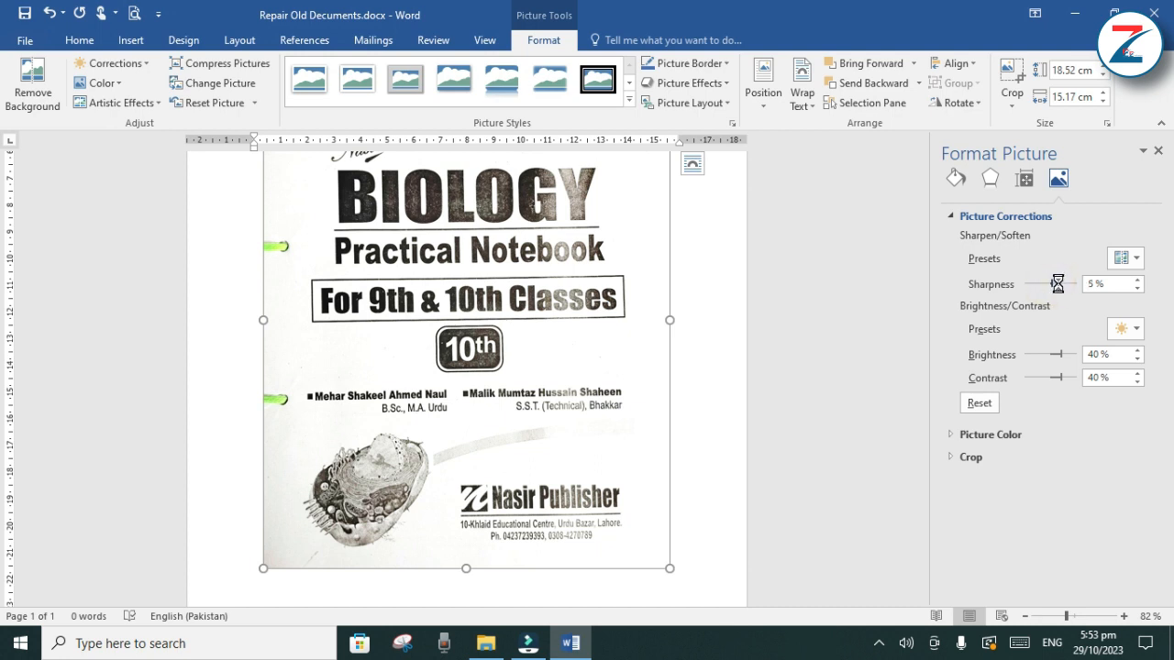
left_click_drag(1057, 283, 1070, 283)
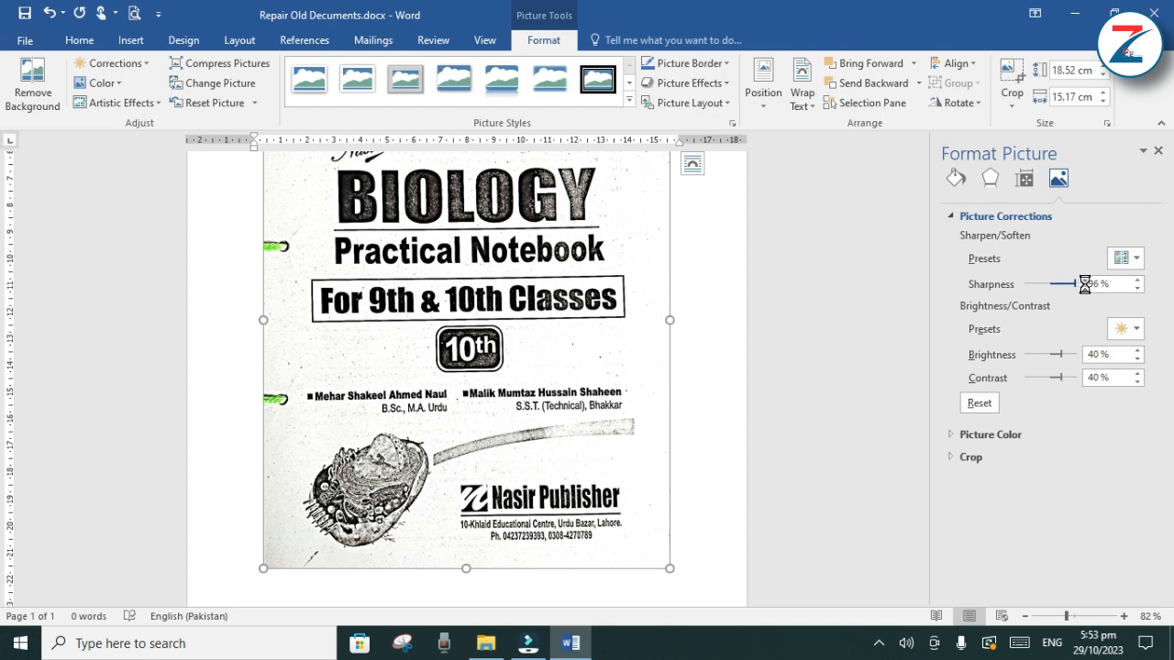
left_click_drag(1085, 285, 1087, 284)
Set the picture's brightness to 49% and check the whole cover
double_click(1138, 350)
double_click(1138, 350)
double_click(1138, 351)
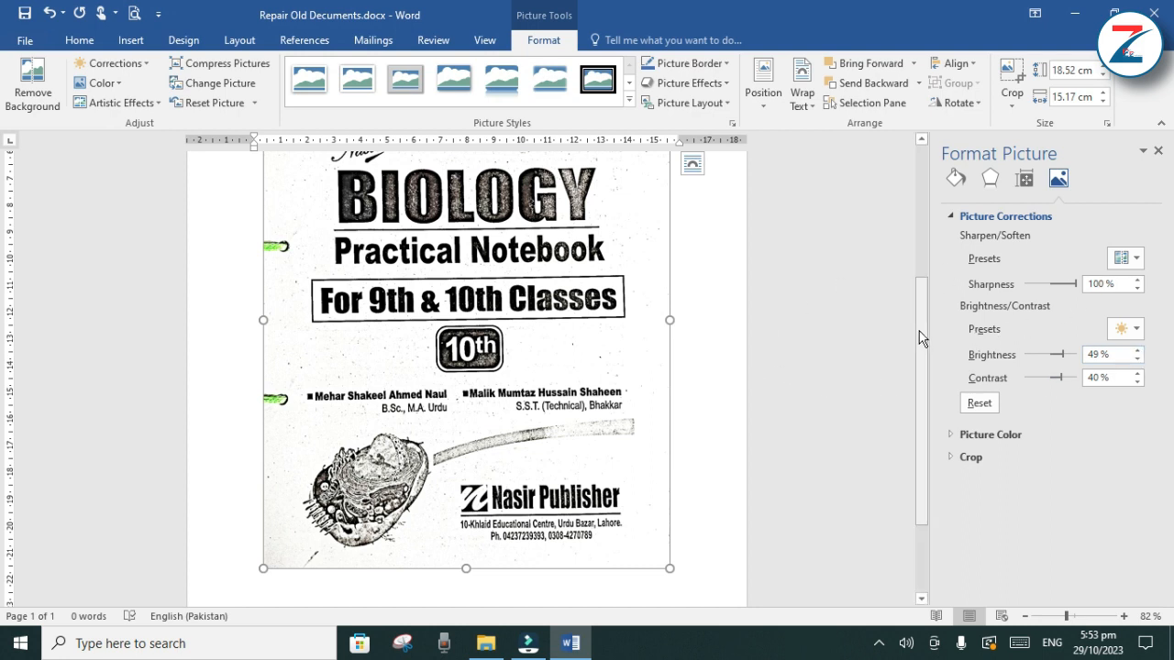
left_click_drag(919, 334, 913, 254)
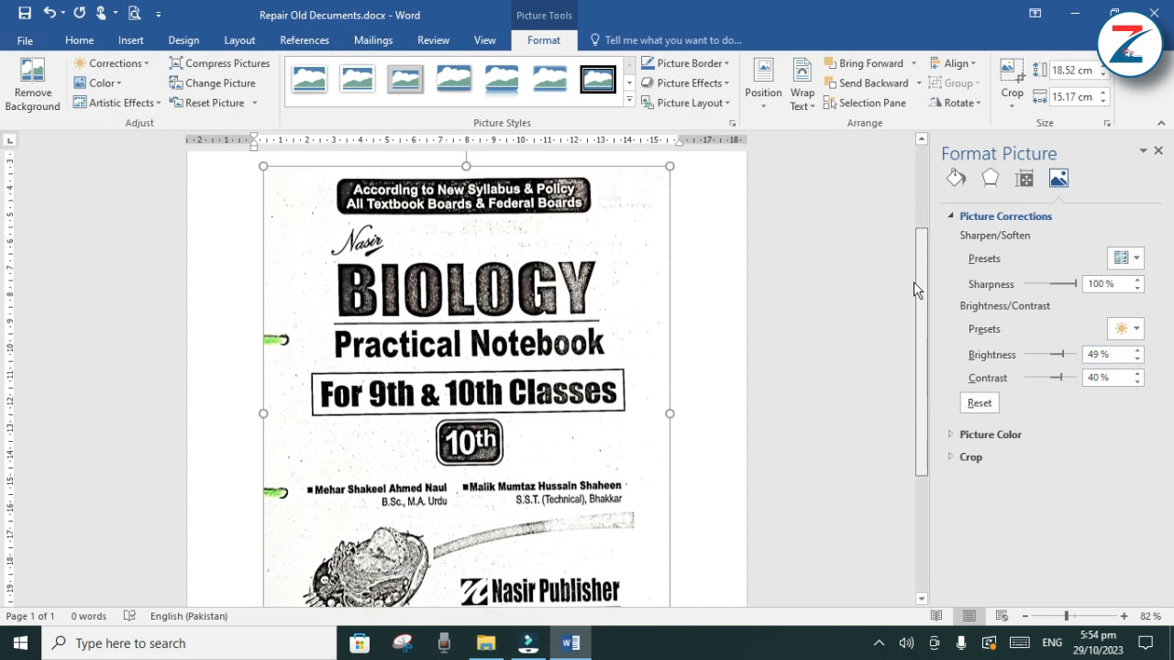
scroll(913, 289, "down", 1)
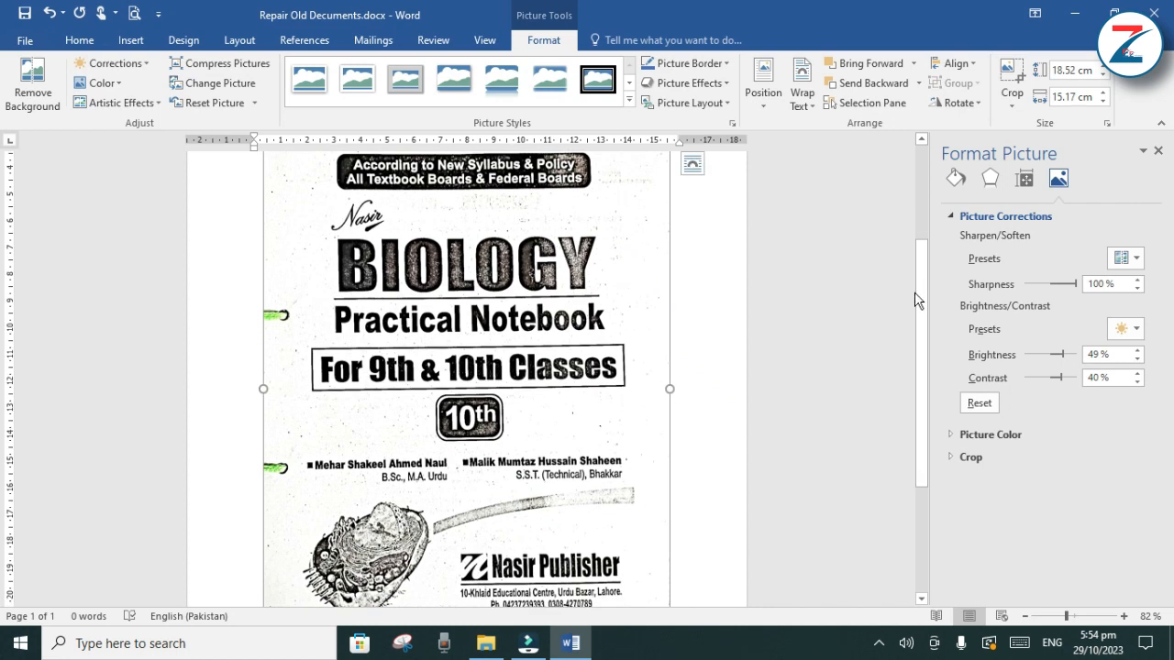
left_click_drag(914, 297, 919, 326)
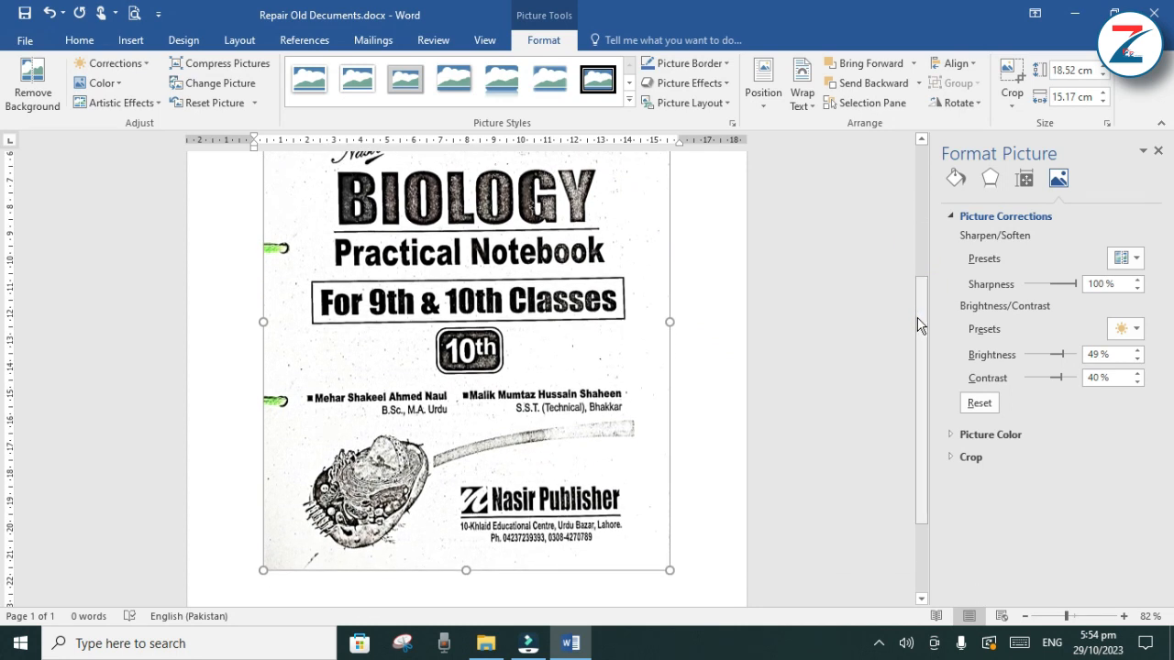
Set the picture's contrast to 69% and its brightness to 36%, and look over the cover
left_click(1061, 380)
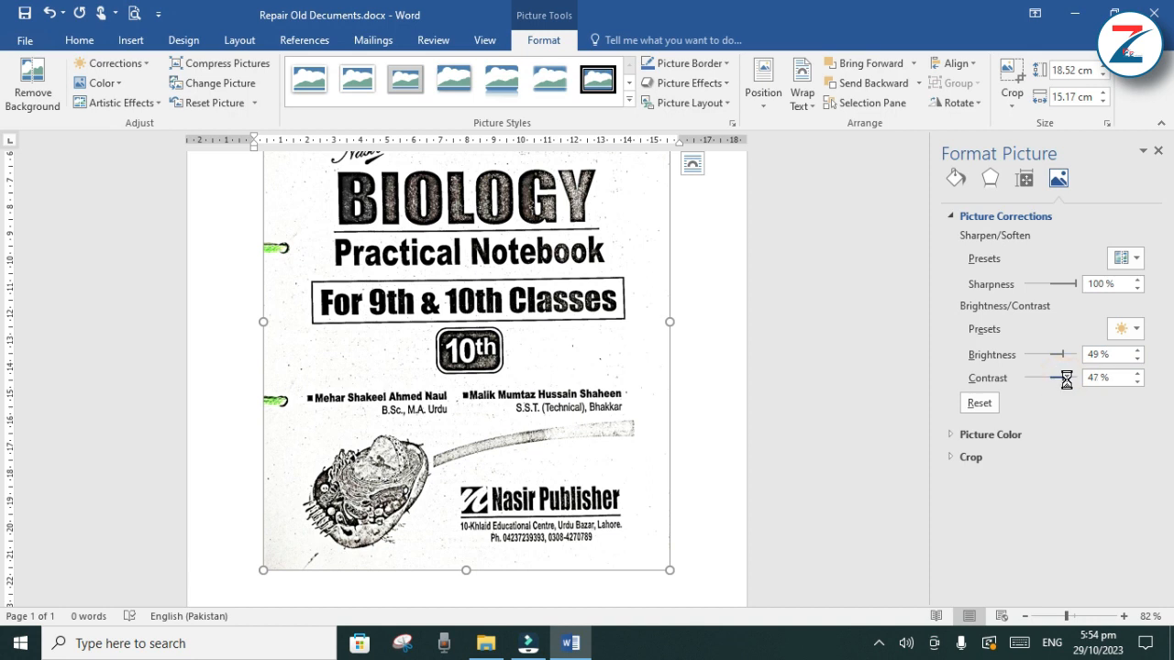
mouse_move(1066, 380)
left_mouse_down()
mouse_move(1101, 379)
mouse_move(1000, 380)
mouse_move(1068, 379)
left_mouse_up()
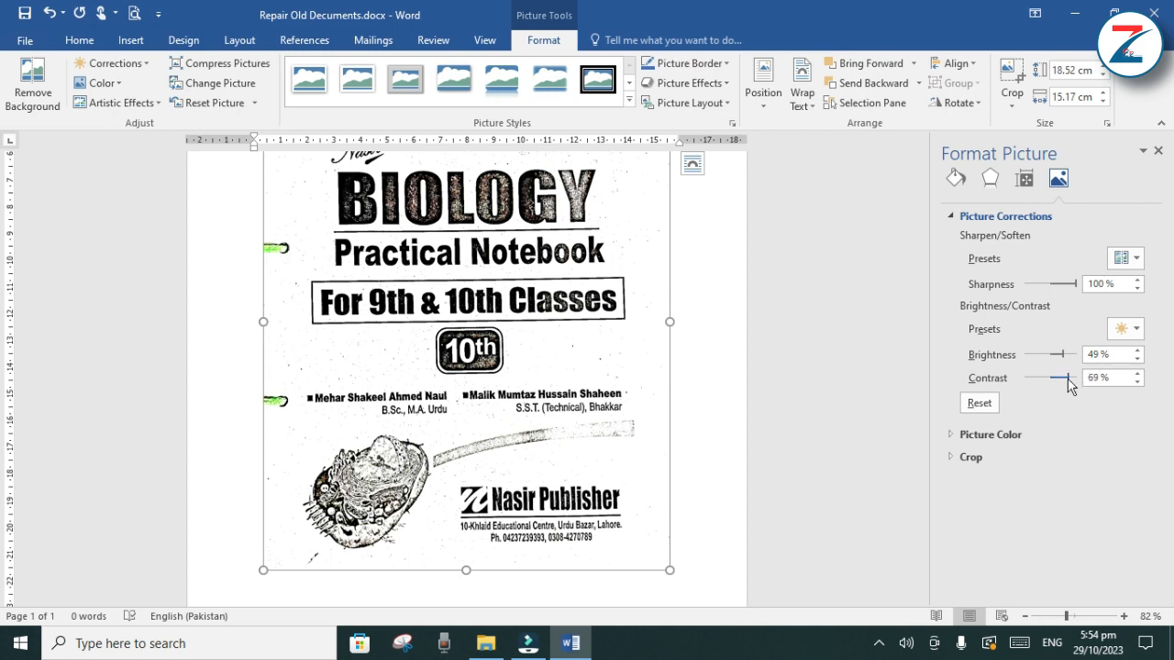
left_click_drag(1063, 355, 1060, 356)
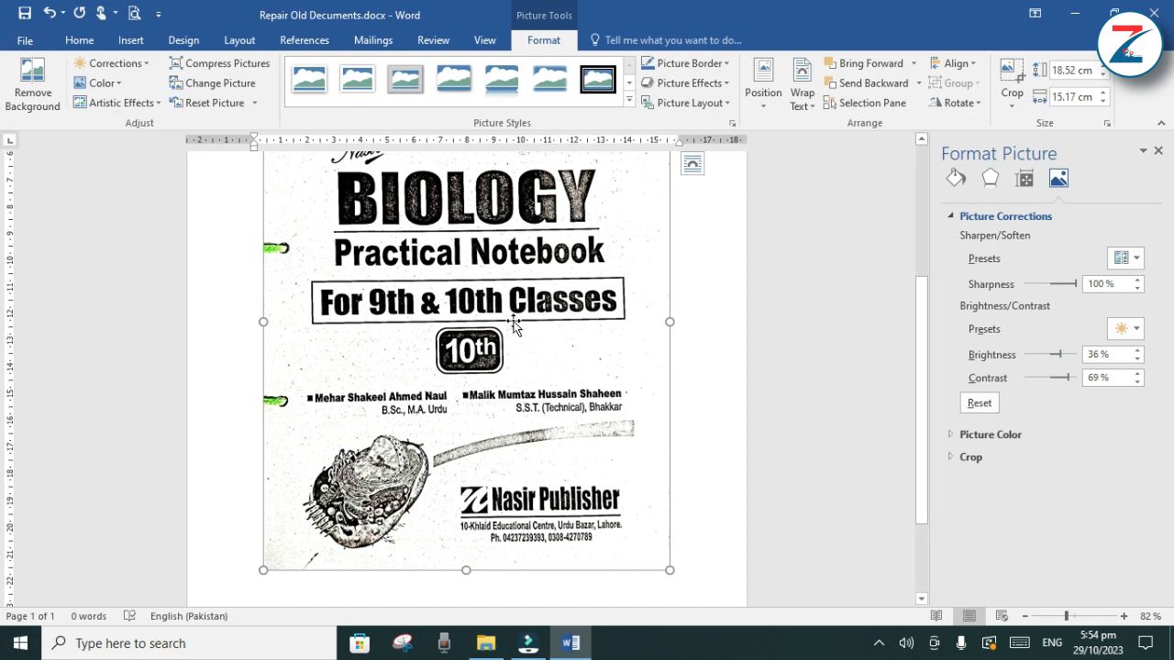
scroll(514, 325, "up", 3)
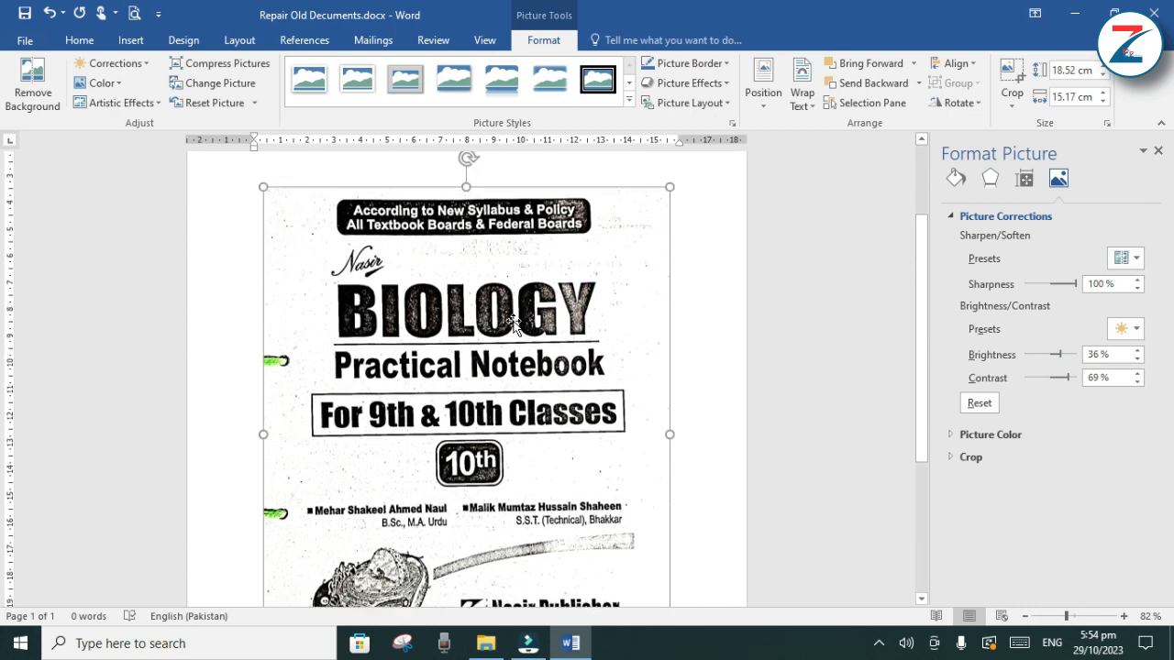
scroll(513, 325, "down", 5)
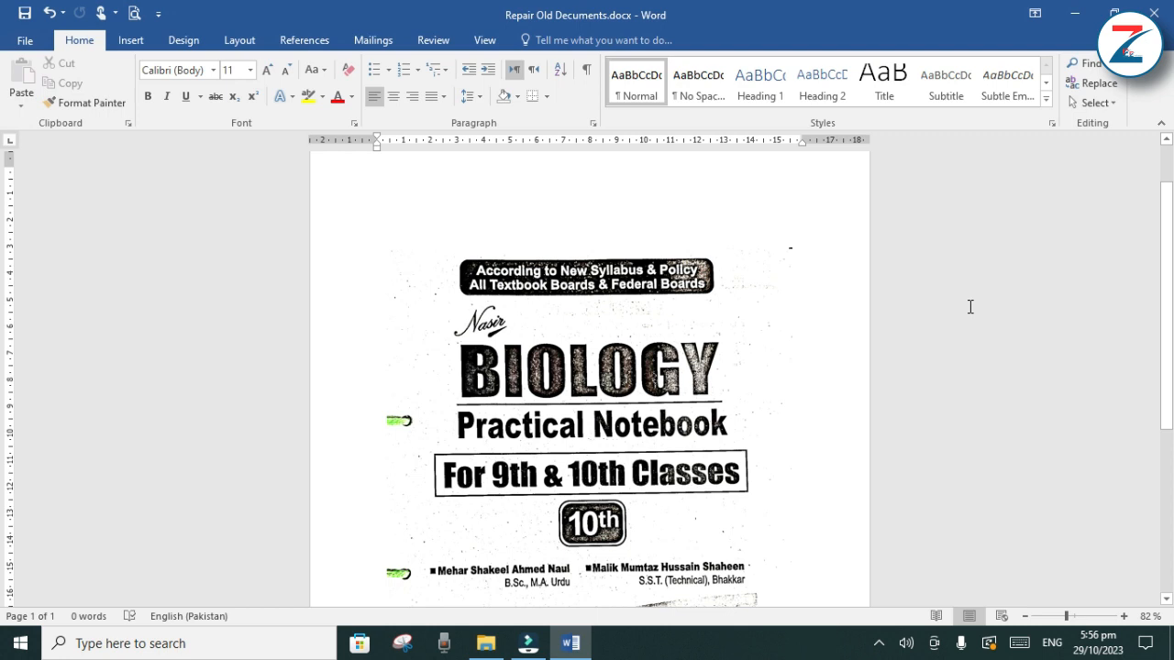
Enlarge the cover picture to about 25.3 cm high by 20.8 cm wide so it spans the page width, then deselect it
left_click(610, 328)
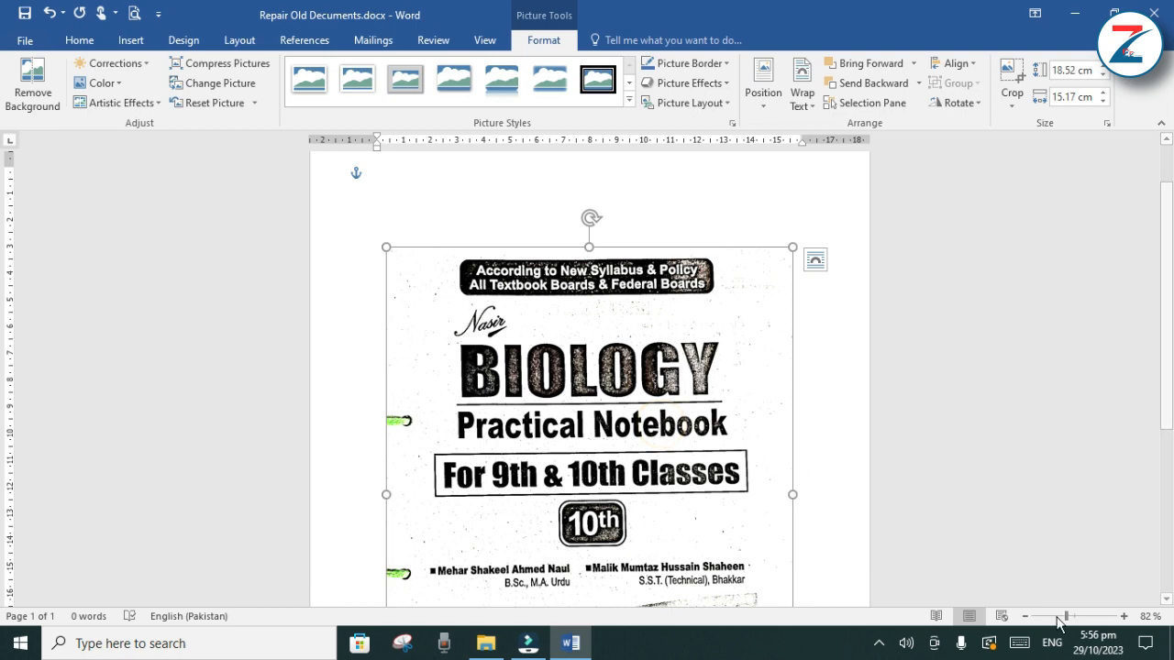
left_click_drag(1067, 620, 1049, 623)
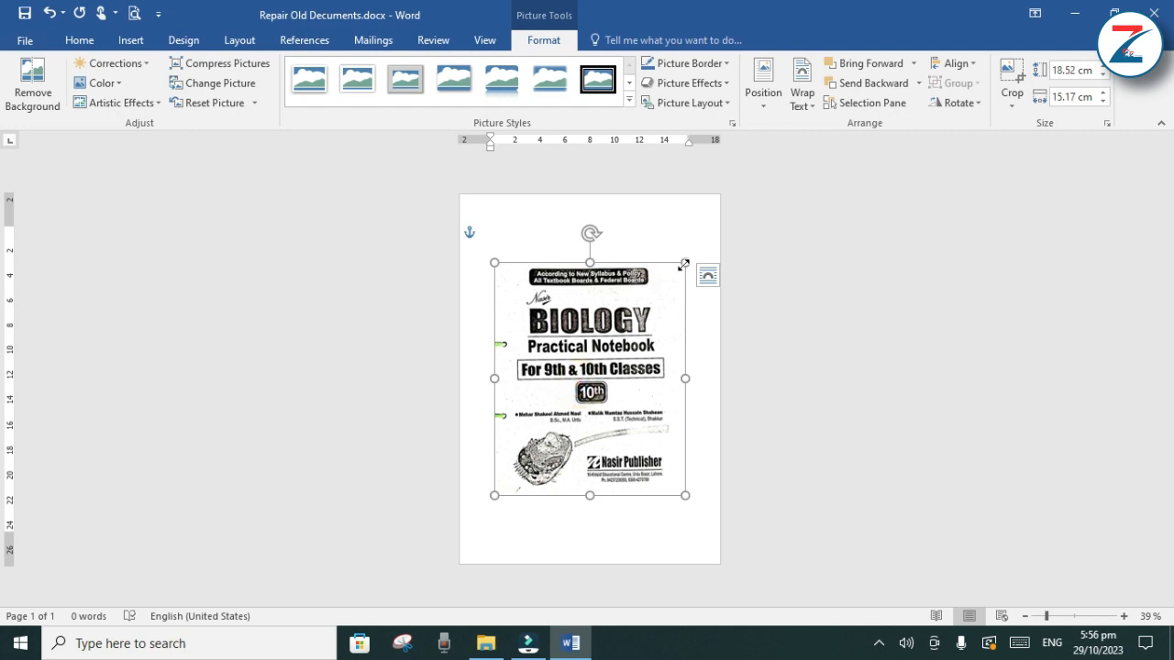
left_click_drag(683, 264, 706, 220)
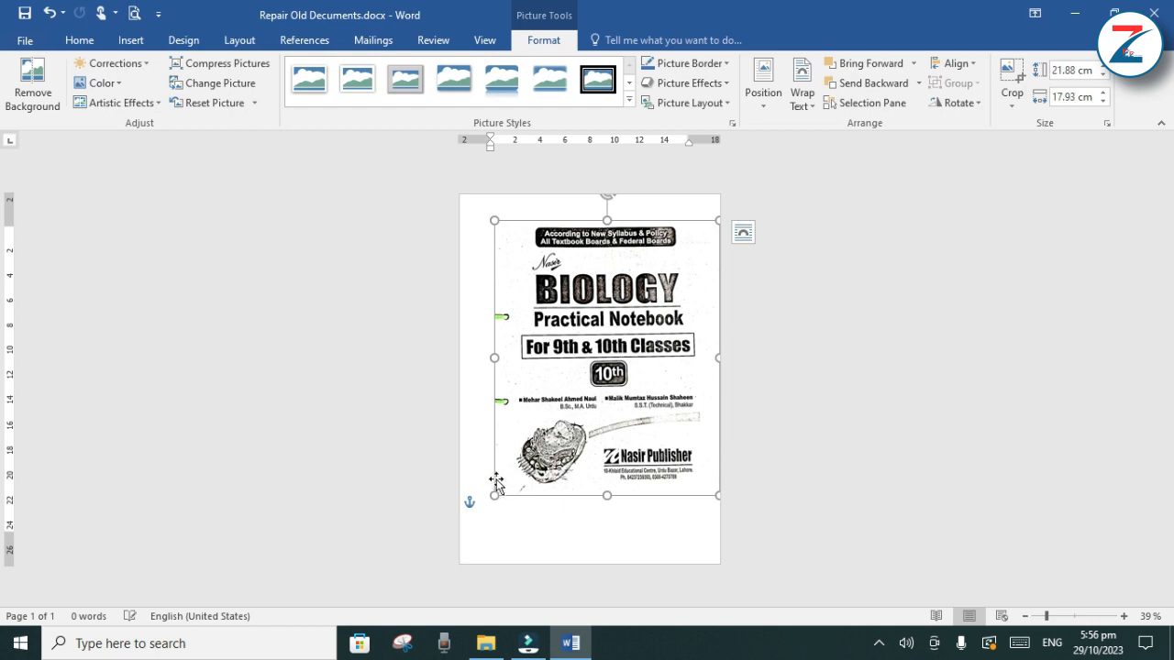
left_click_drag(494, 495, 492, 539)
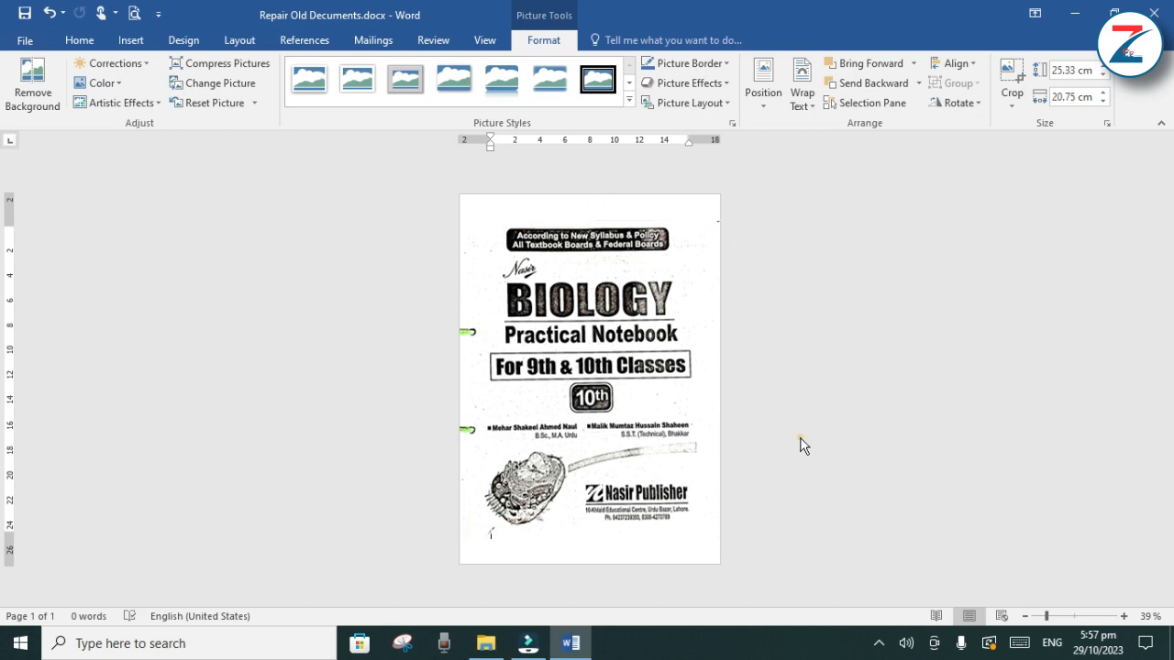
left_click(801, 443)
left_click(824, 261)
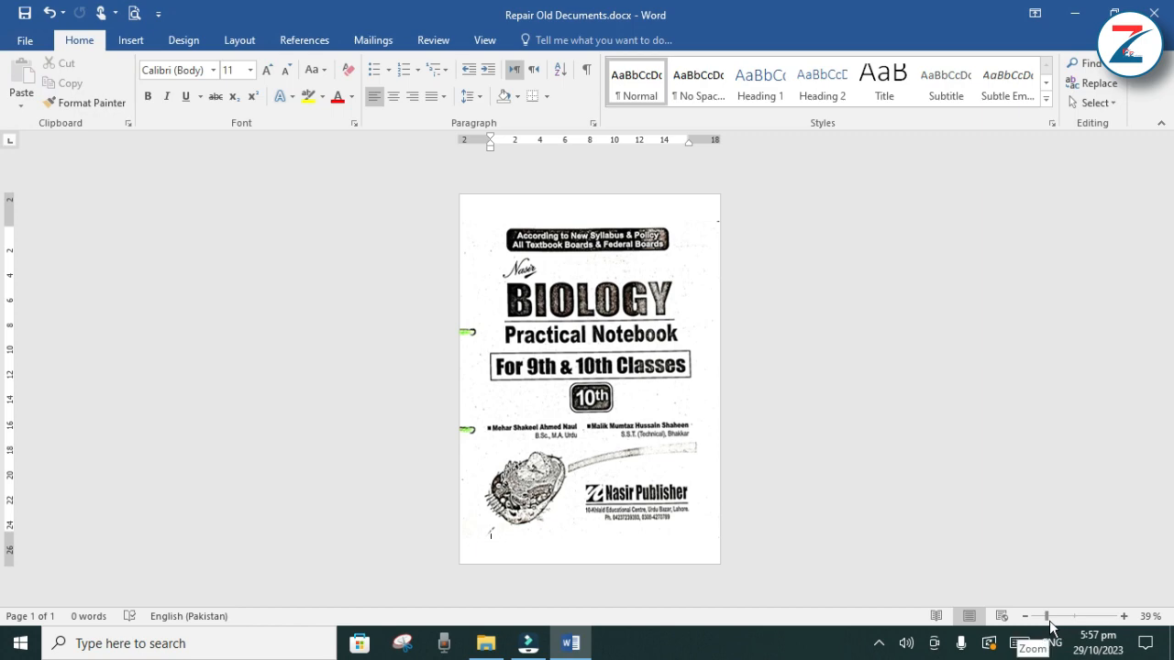
Draw a rectangle about 2 cm high and 0.9 cm wide over the small black mark at the cover's upper right edge
left_click_drag(1049, 621, 1071, 620)
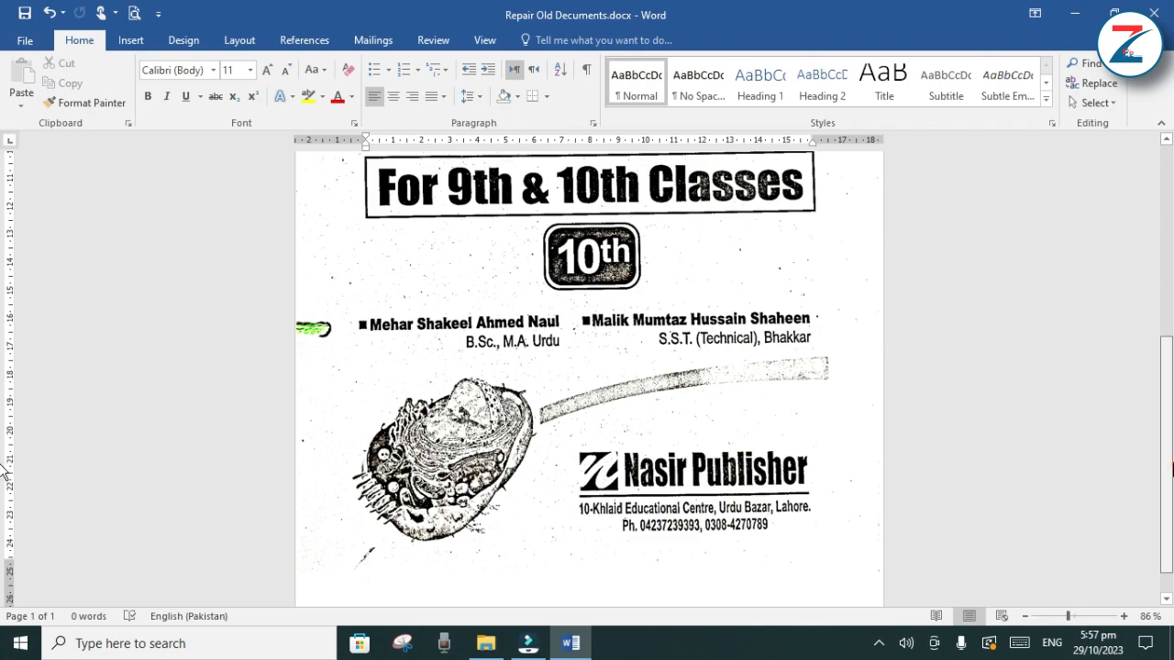
left_click_drag(1165, 463, 1171, 346)
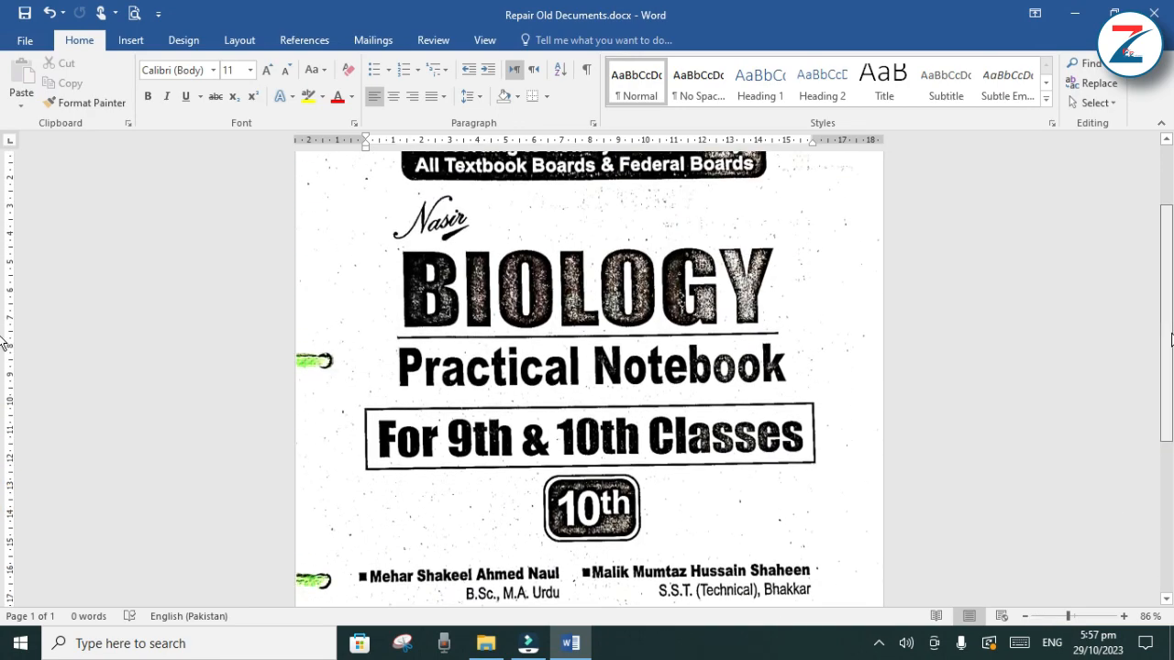
left_click(1104, 617)
left_click_drag(1103, 616, 1085, 616)
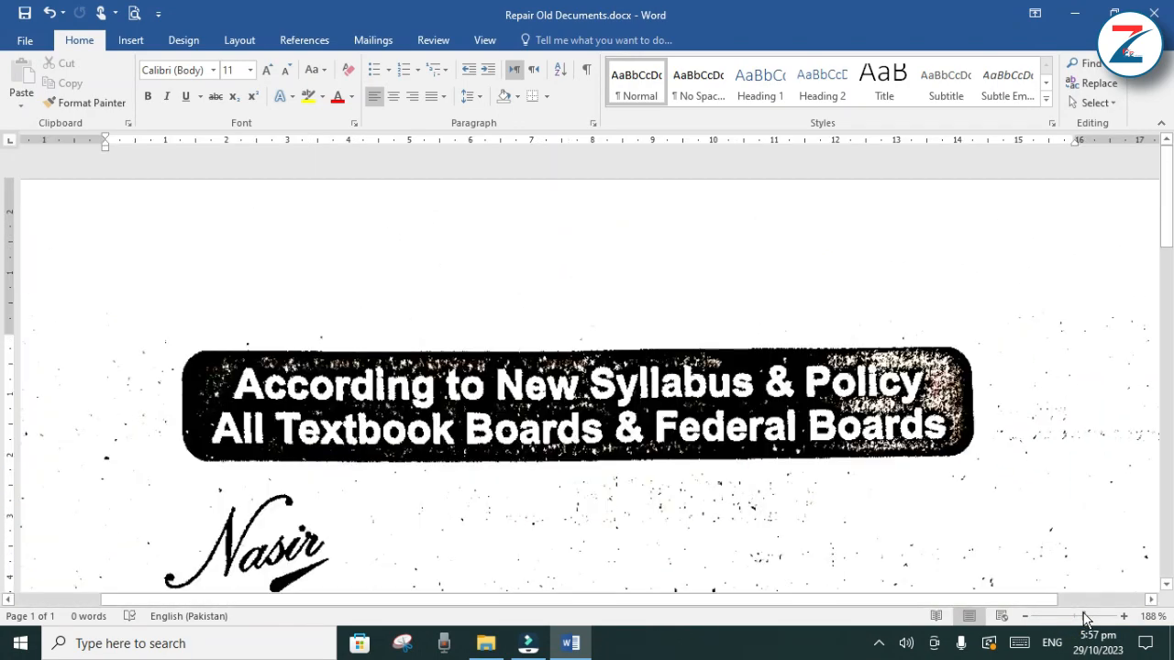
scroll(627, 337, "right", 4)
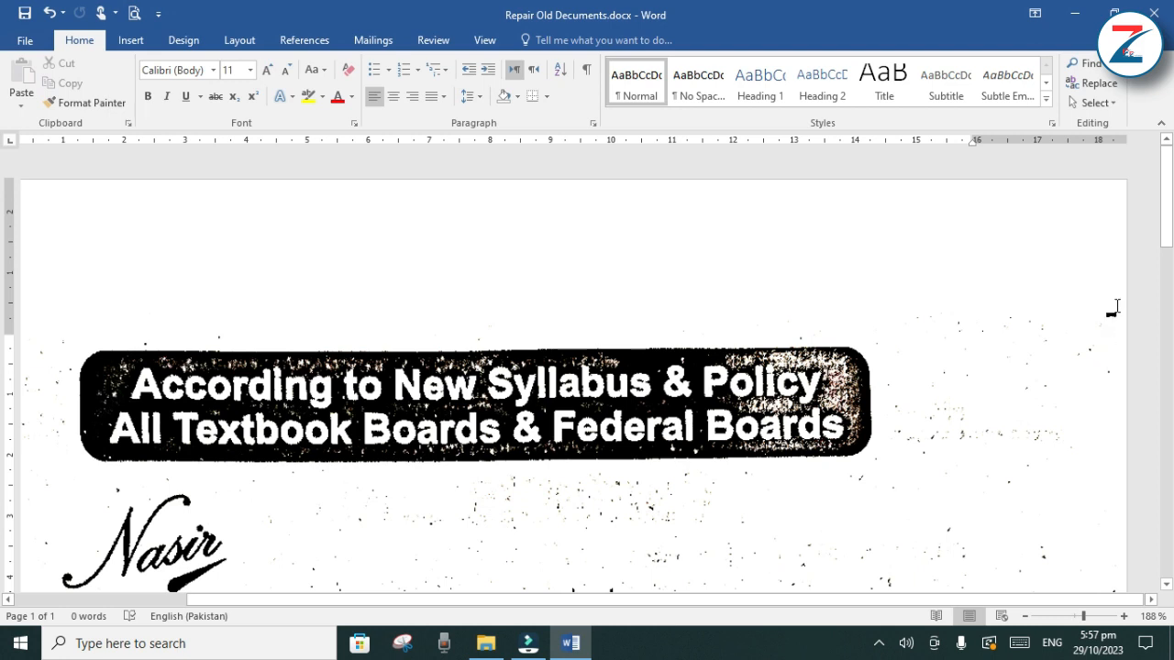
left_click(130, 41)
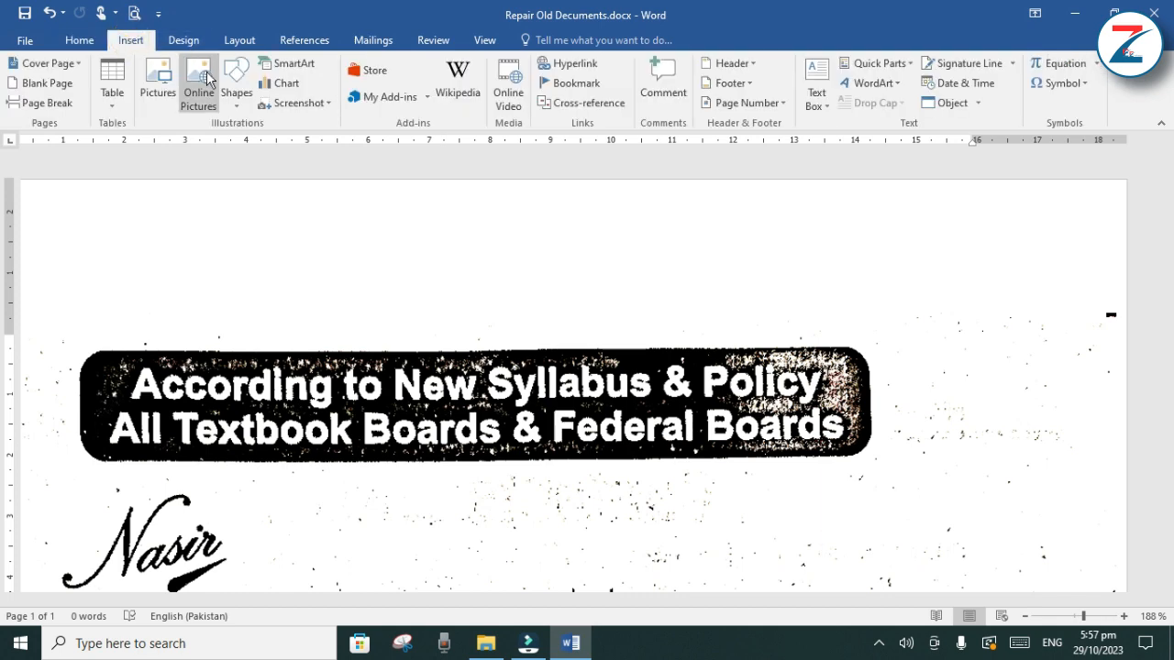
left_click(236, 95)
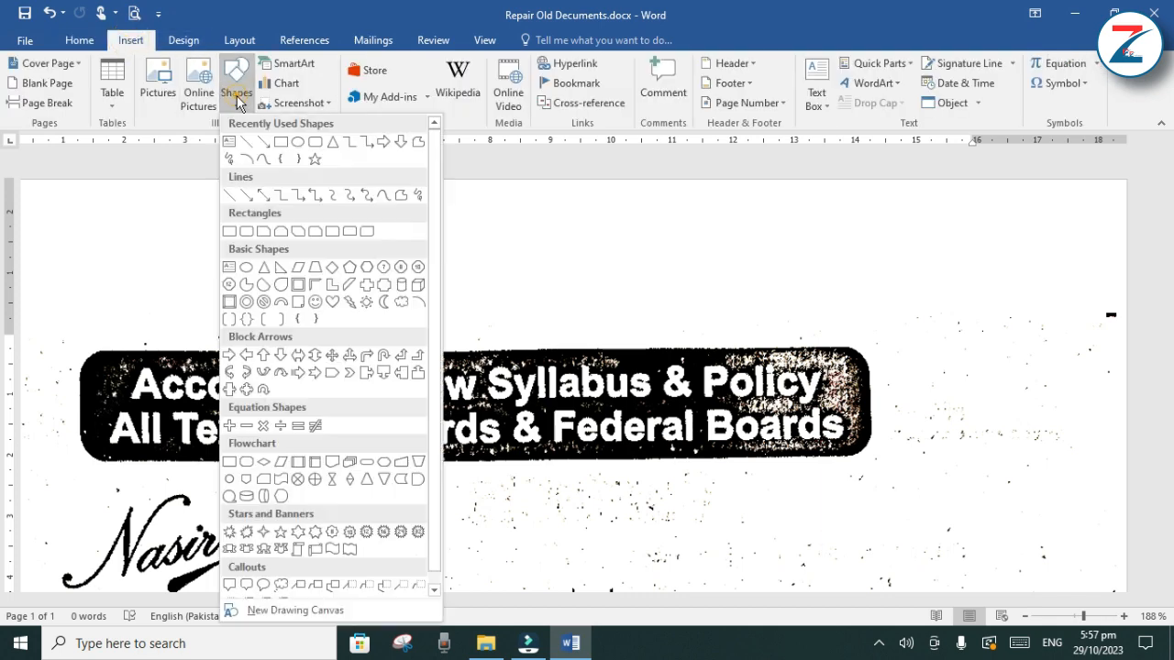
left_click(283, 144)
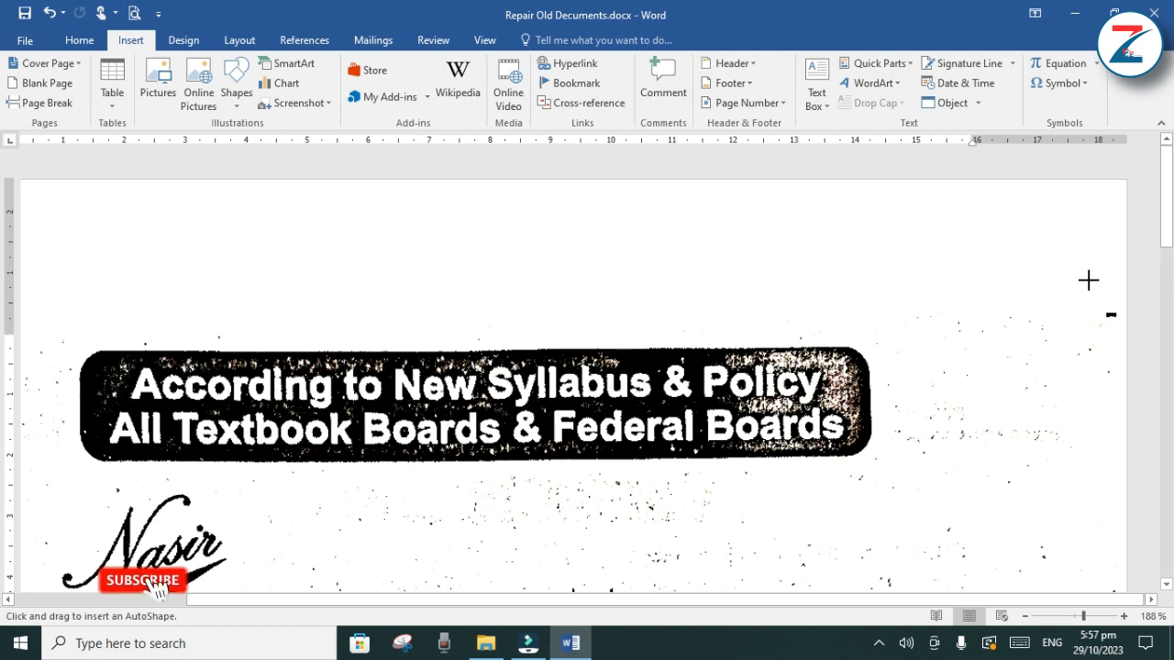
mouse_move(1084, 280)
left_mouse_down()
mouse_move(1138, 365)
mouse_move(1137, 400)
left_mouse_up()
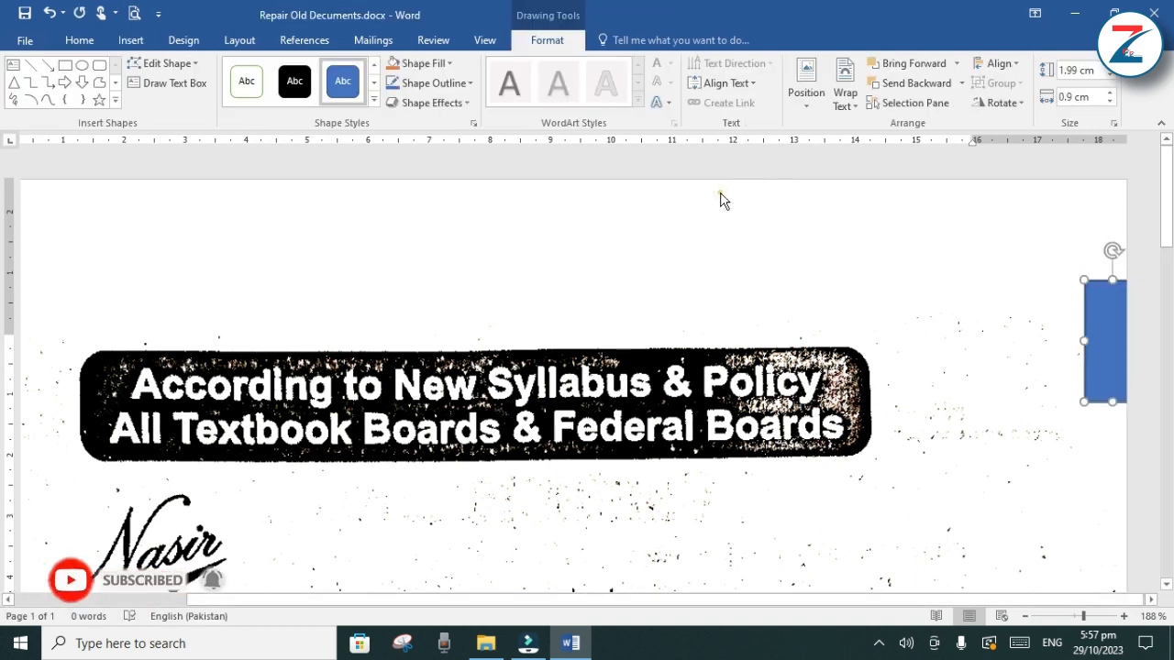
left_click(721, 197)
Fill the rectangle over the upper right mark with white and remove its outline, finishing back in the document body
left_click(1099, 337)
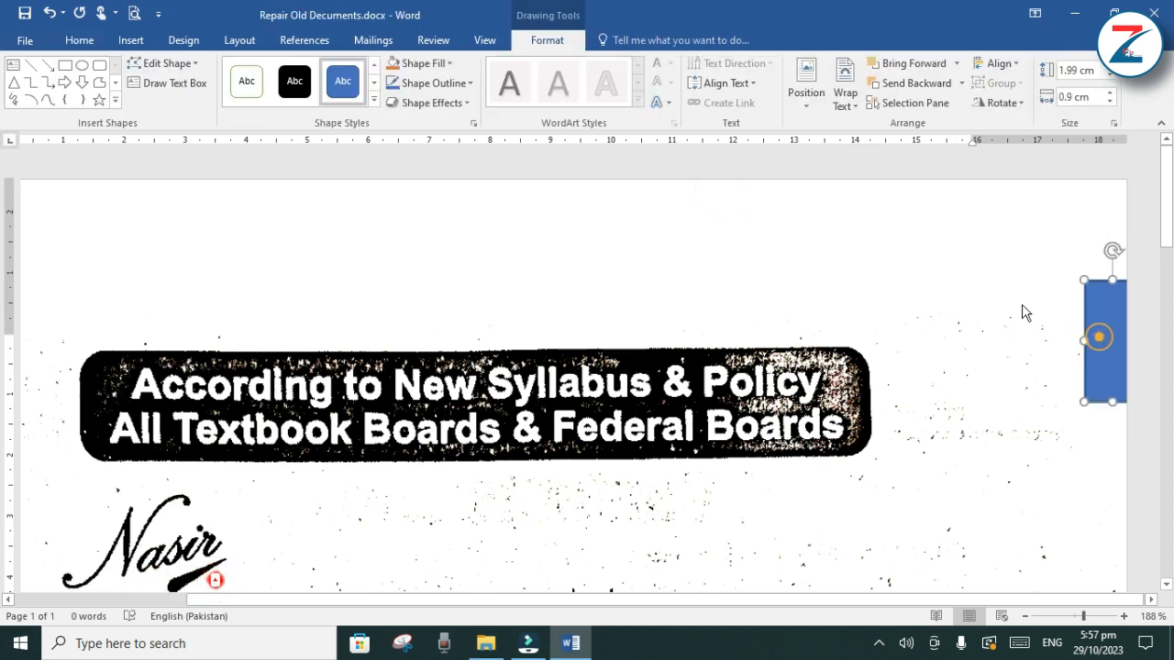
left_click(450, 64)
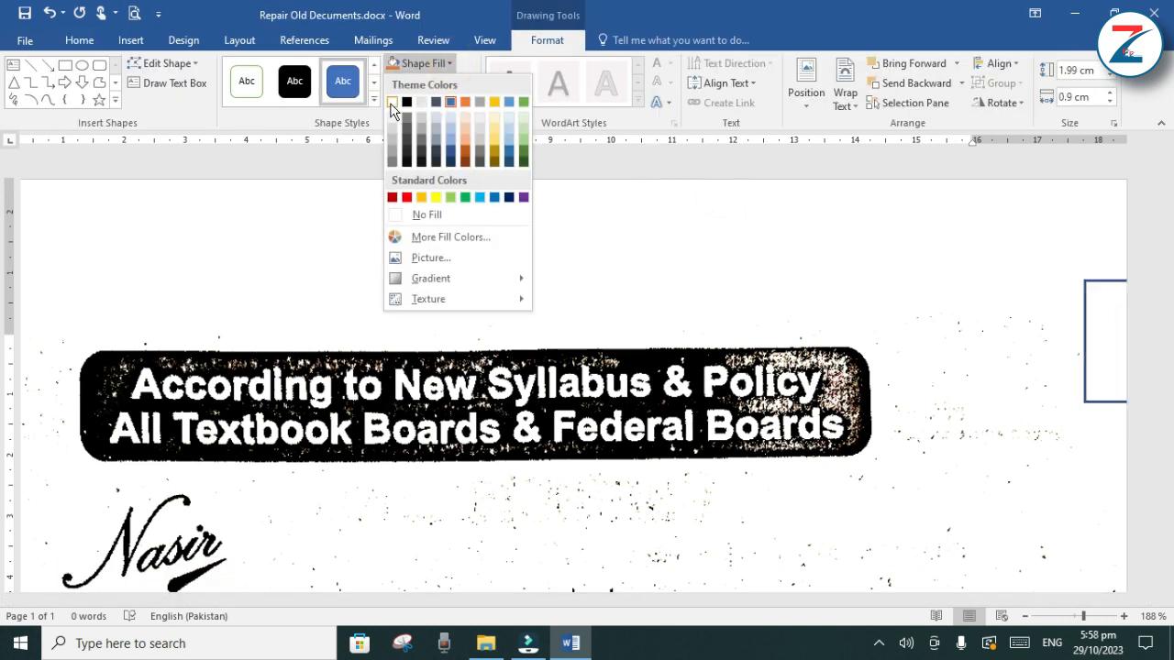
left_click(392, 102)
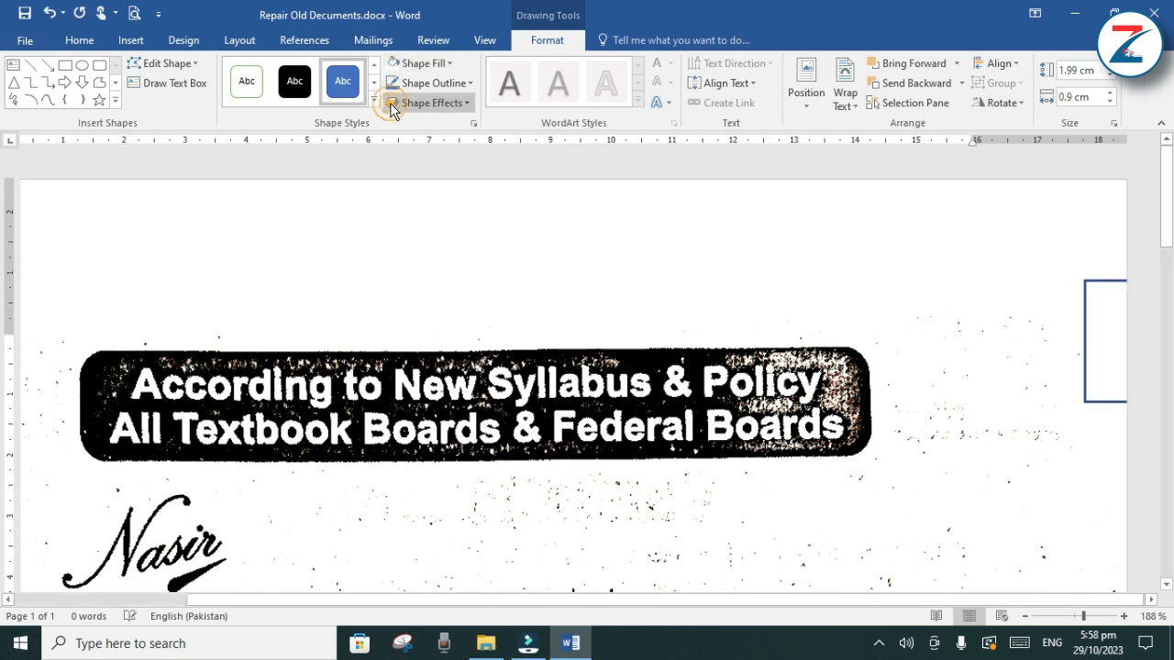
left_click(472, 84)
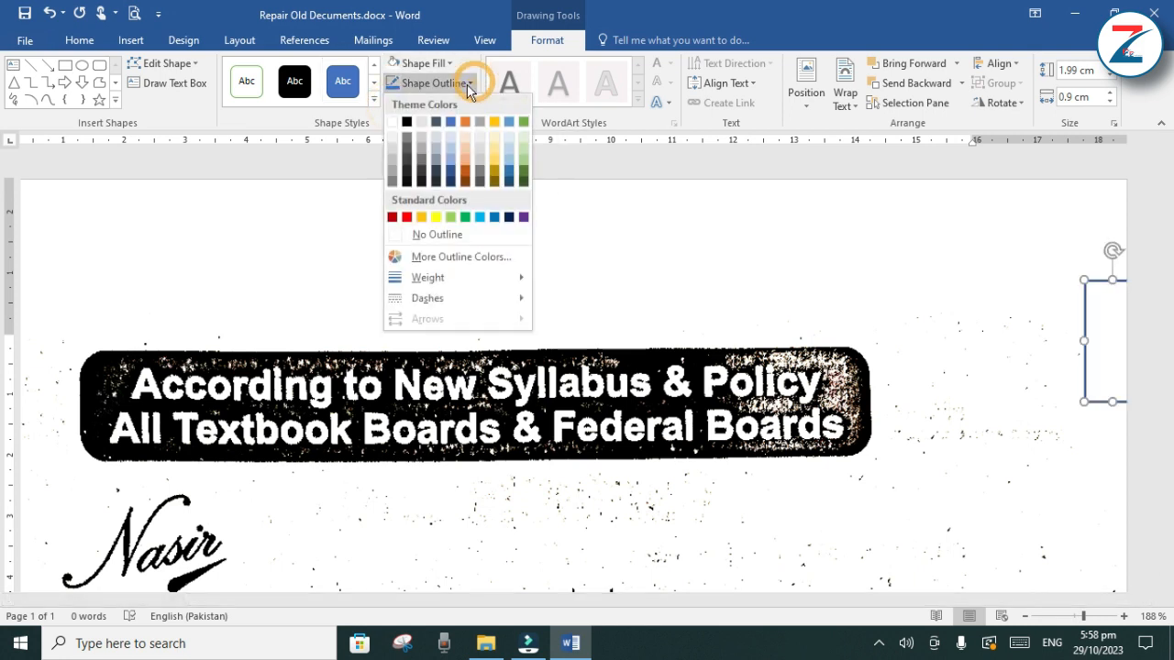
left_click(429, 236)
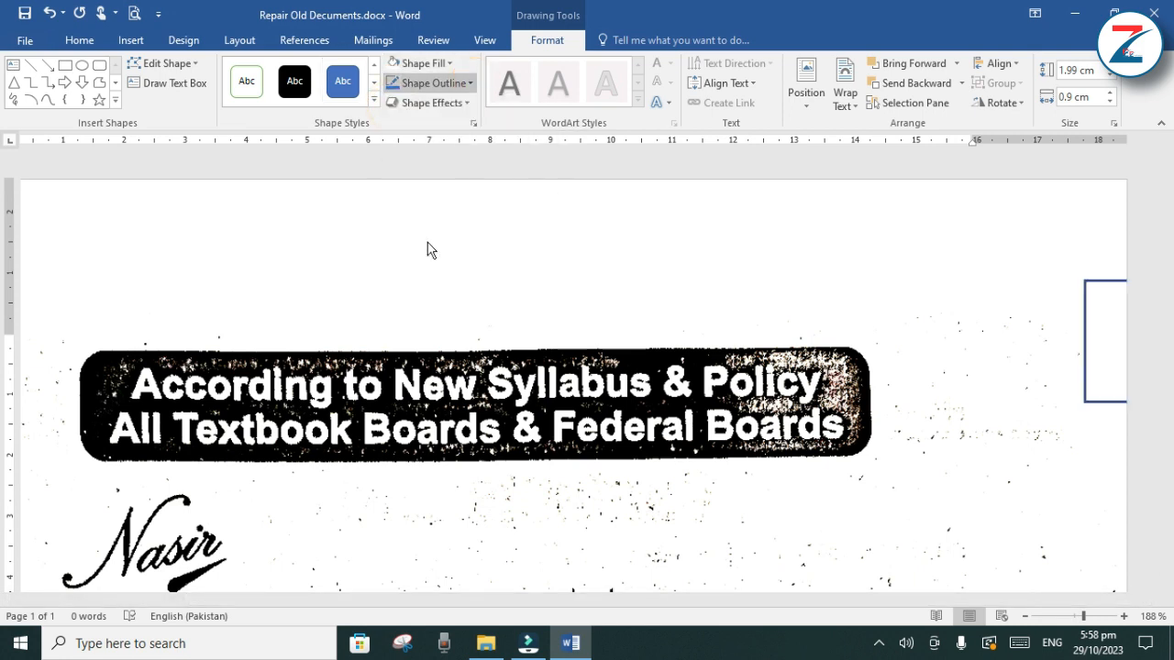
double_click(807, 232)
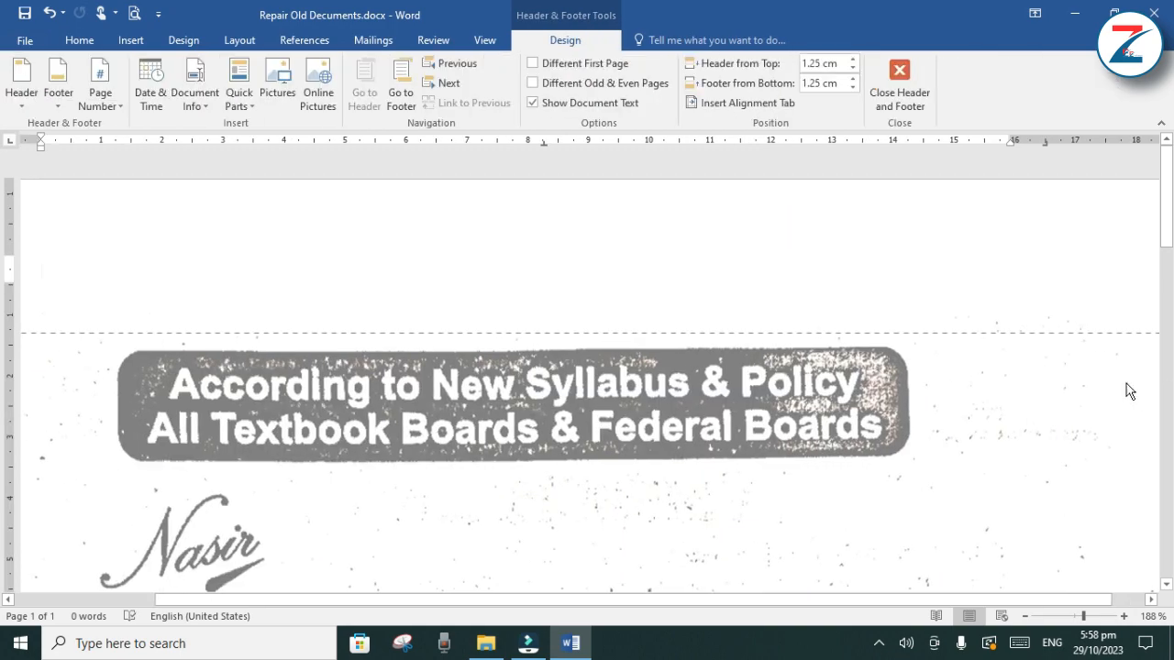
left_click(902, 83)
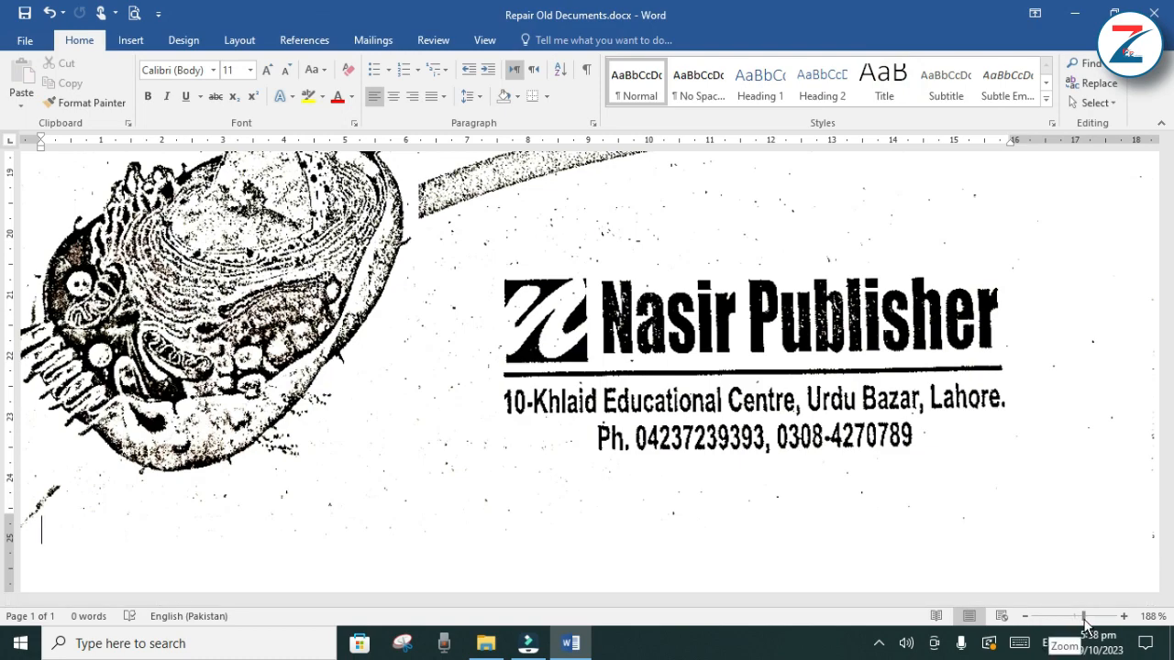
Draw a rectangle about 1.5 cm high and 1.7 cm wide over the diagonal smudge below the cell illustration
left_click_drag(1084, 624, 1105, 635)
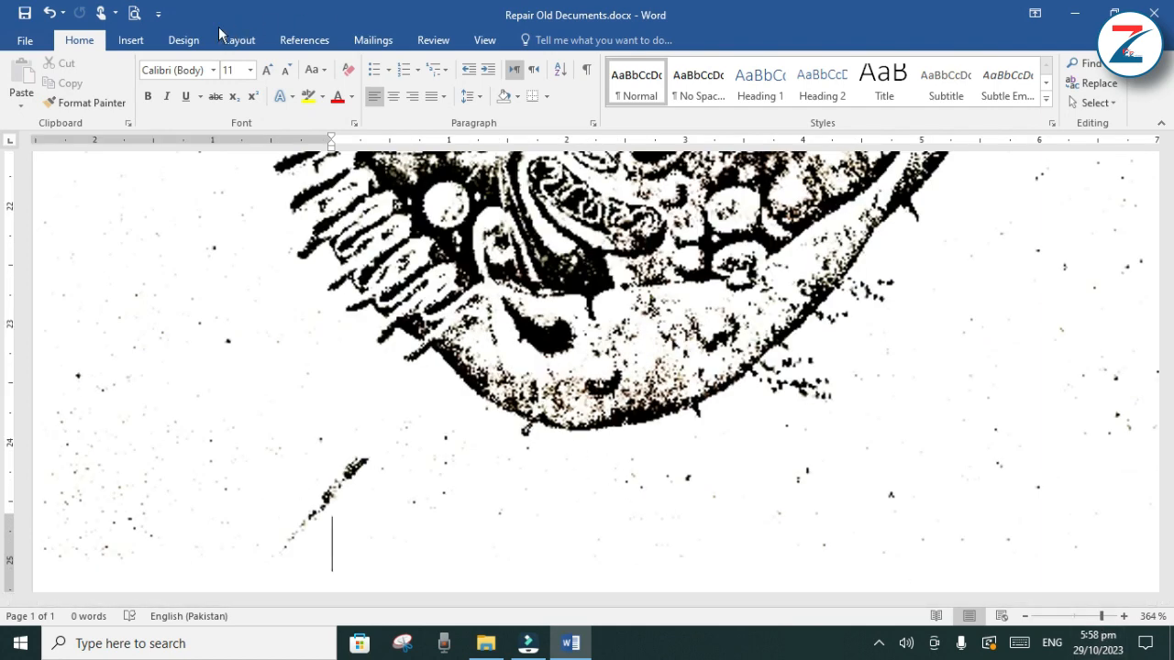
left_click(141, 42)
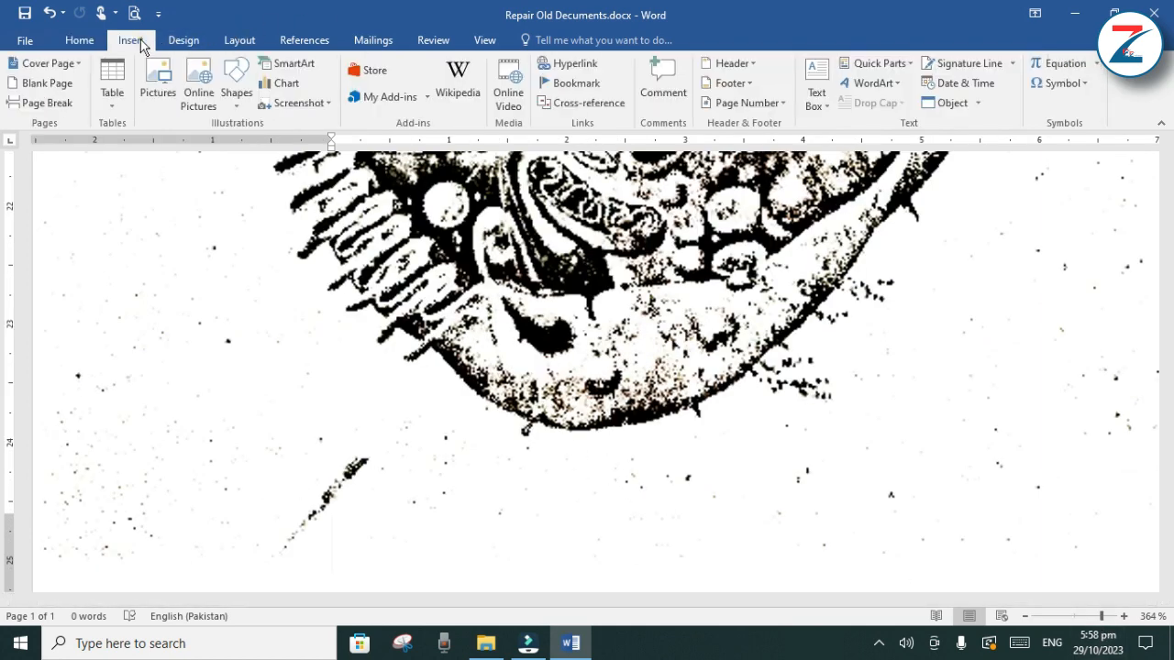
left_click(236, 85)
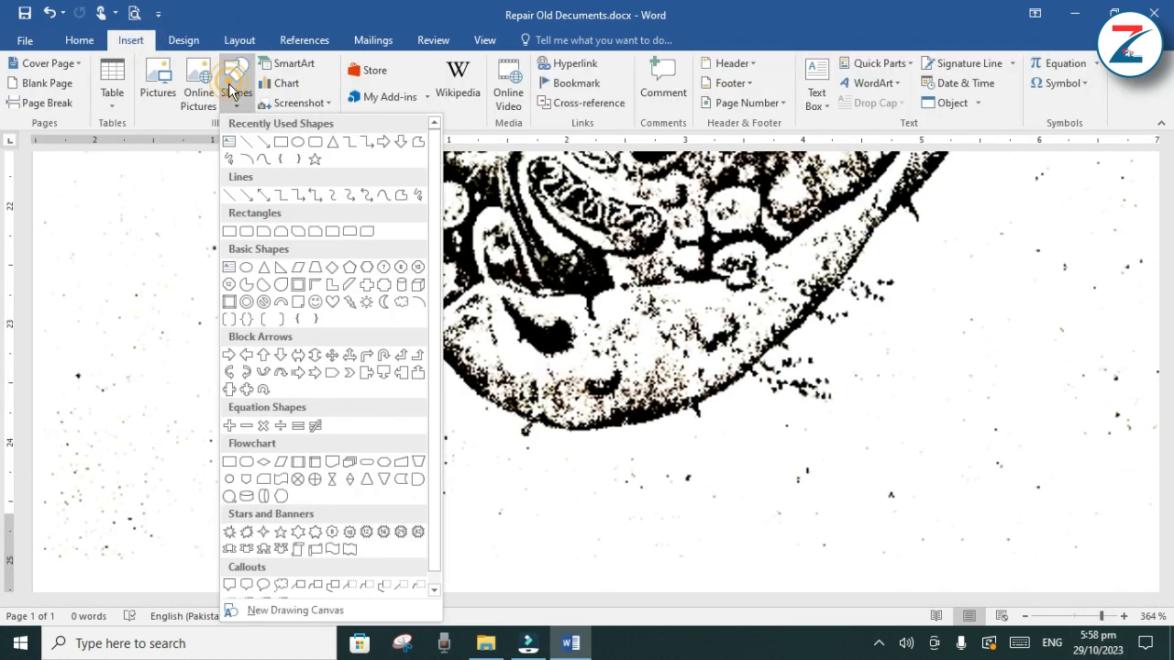
left_click(281, 142)
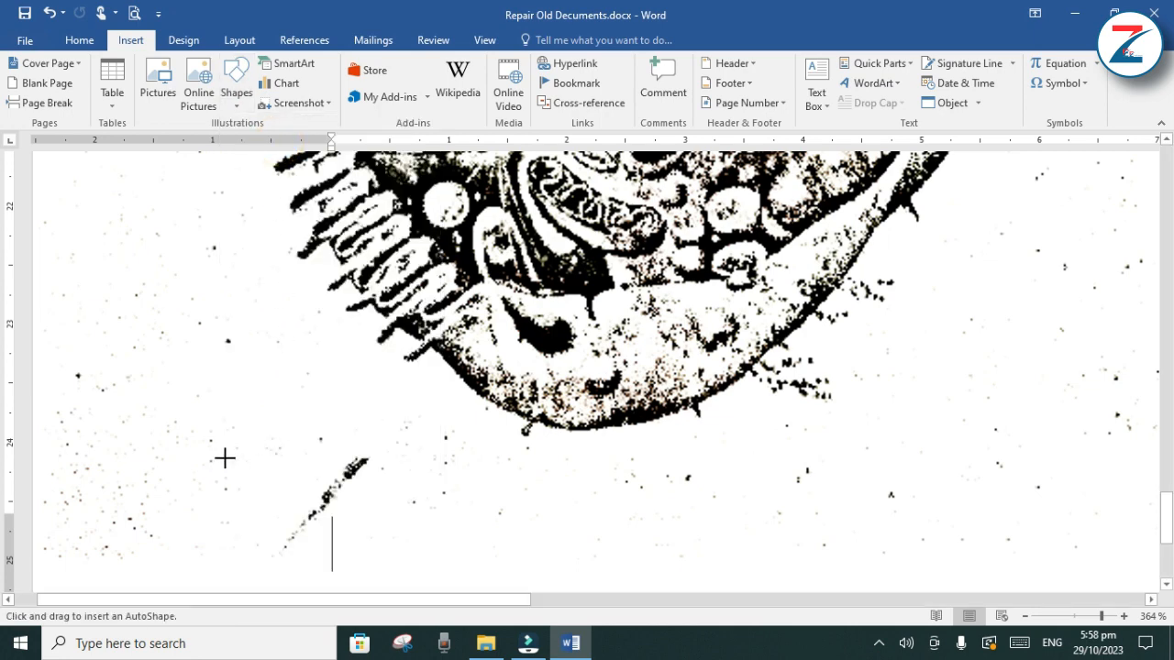
mouse_move(225, 457)
left_mouse_down()
mouse_move(398, 581)
mouse_move(418, 295)
left_mouse_up()
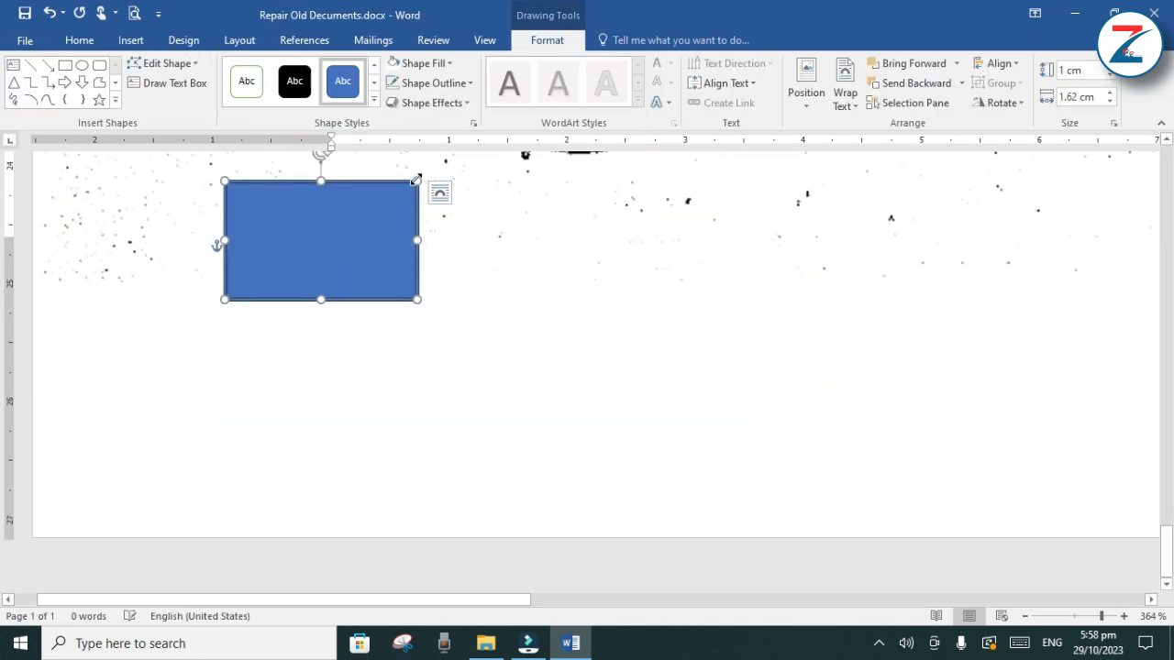
left_click_drag(415, 180, 419, 229)
Fill the rectangle over the diagonal smudge with white and remove its outline
left_click(442, 63)
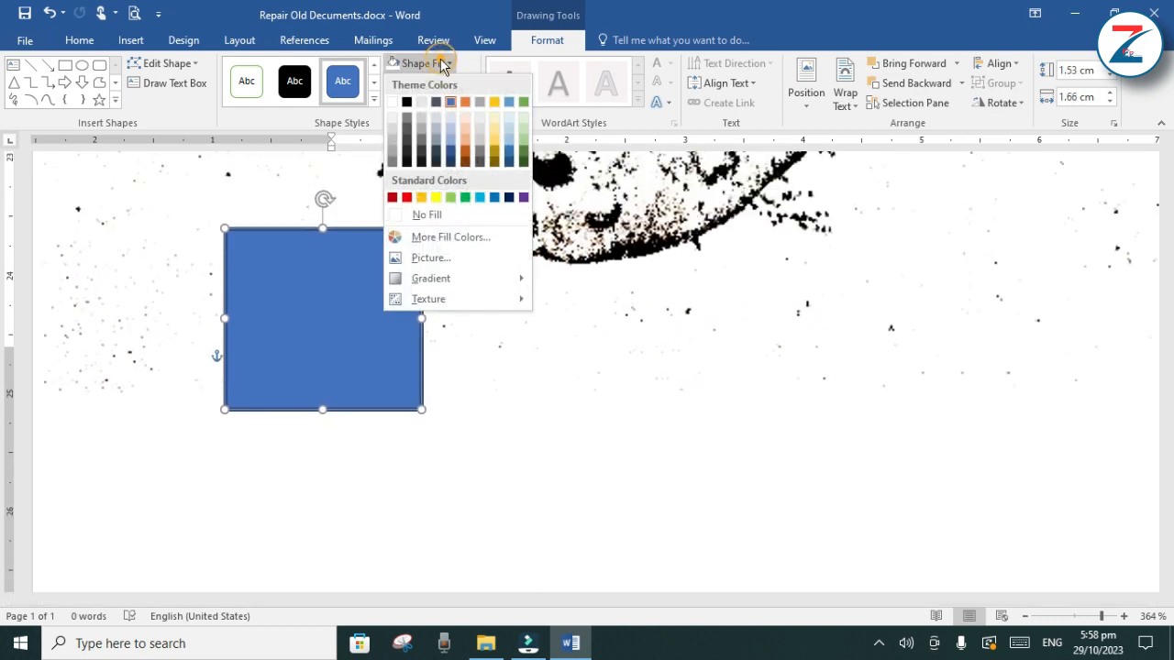
left_click(396, 101)
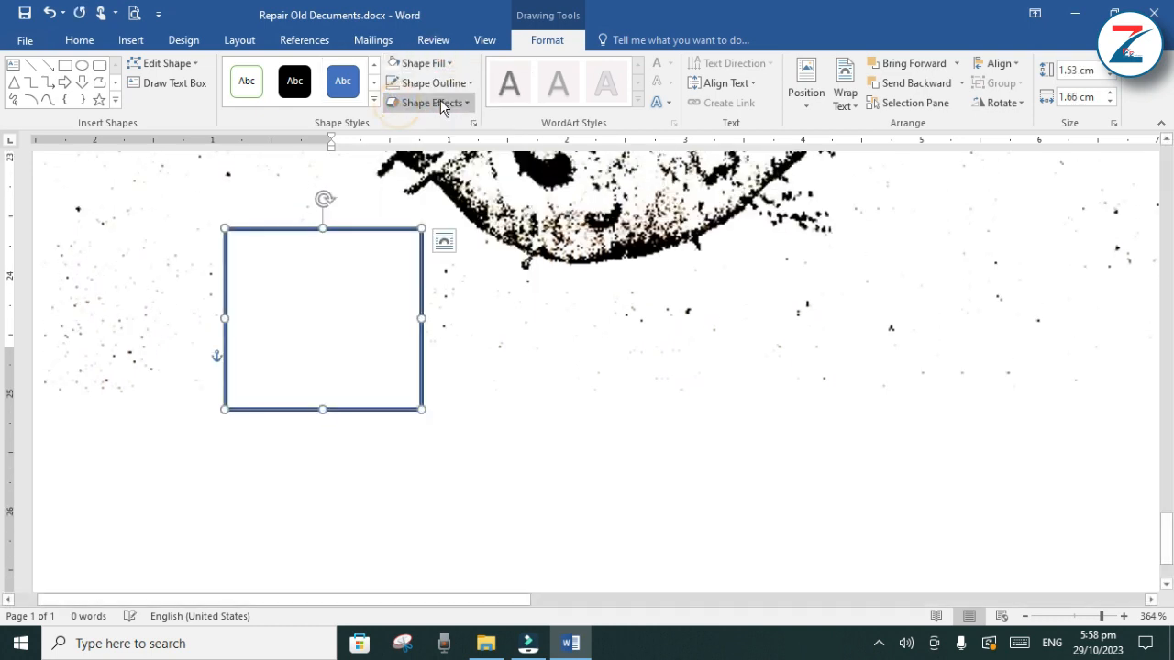
left_click(462, 85)
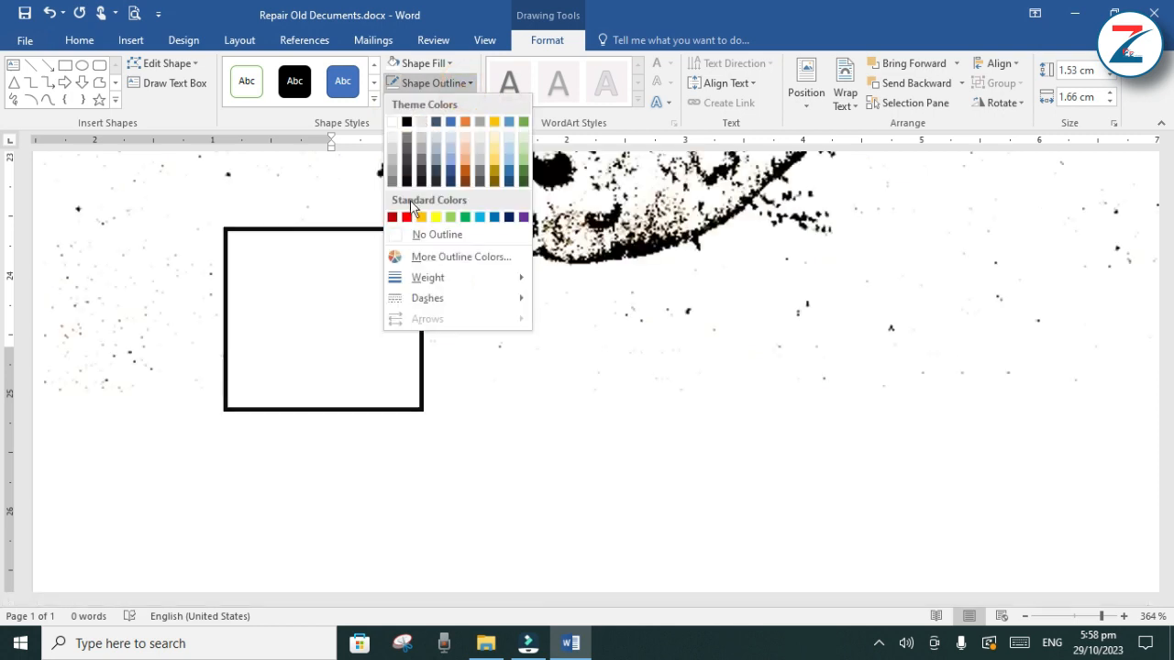
left_click(414, 236)
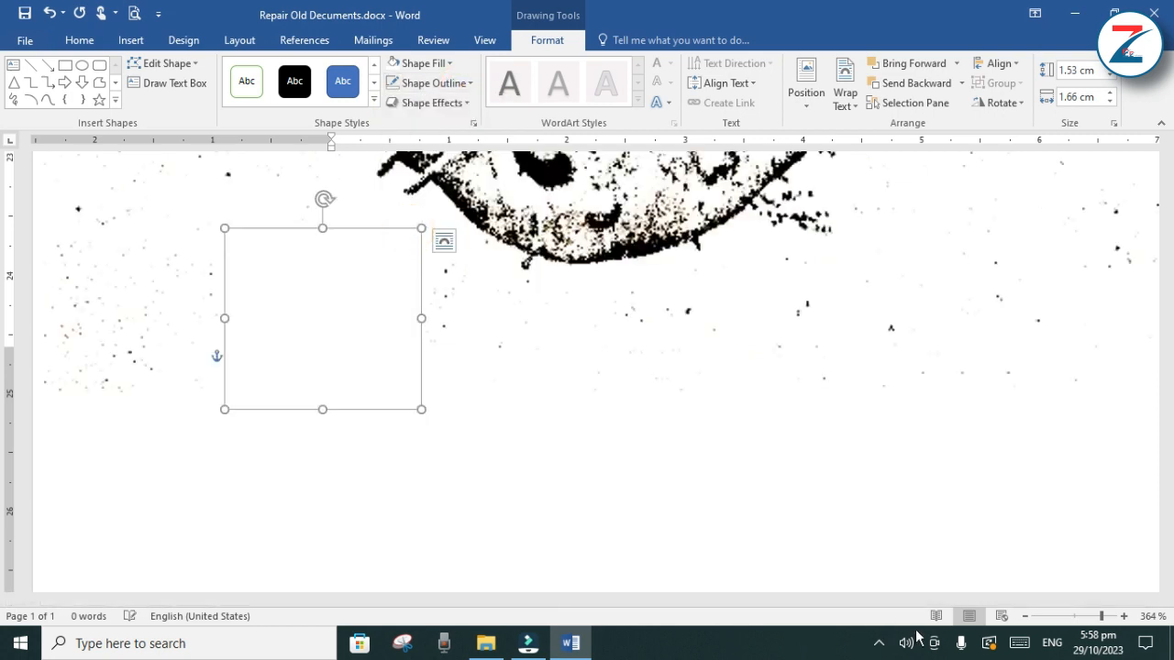
left_click_drag(1103, 618, 1098, 618)
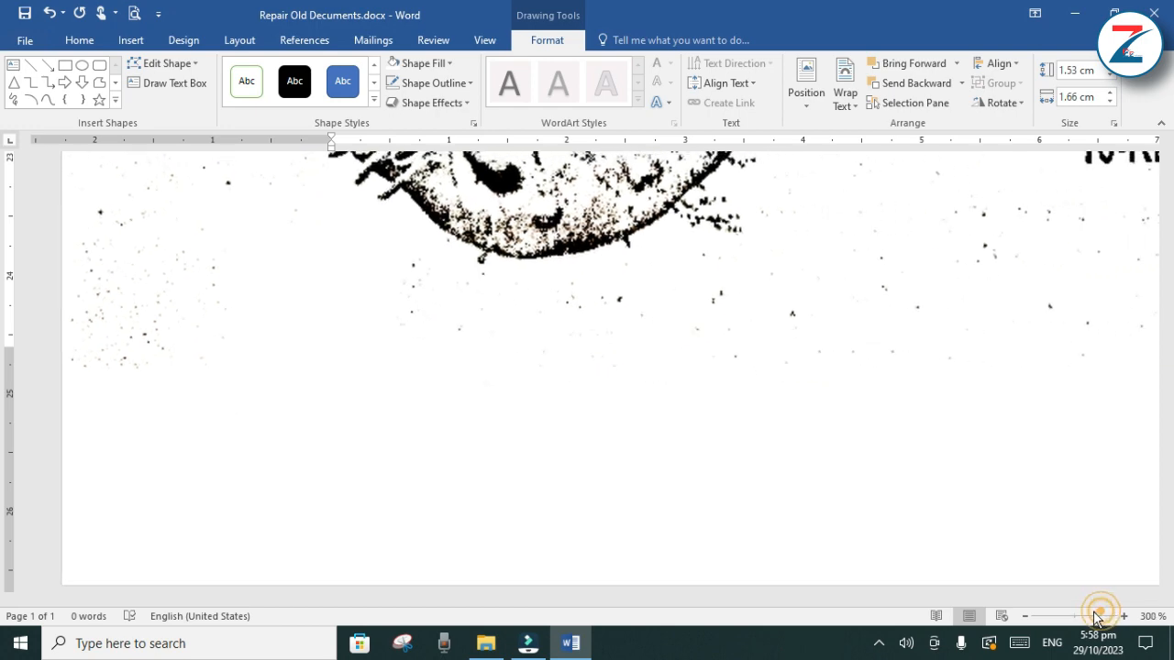
Print one copy of the restored cover page and look over the document
left_click(31, 42)
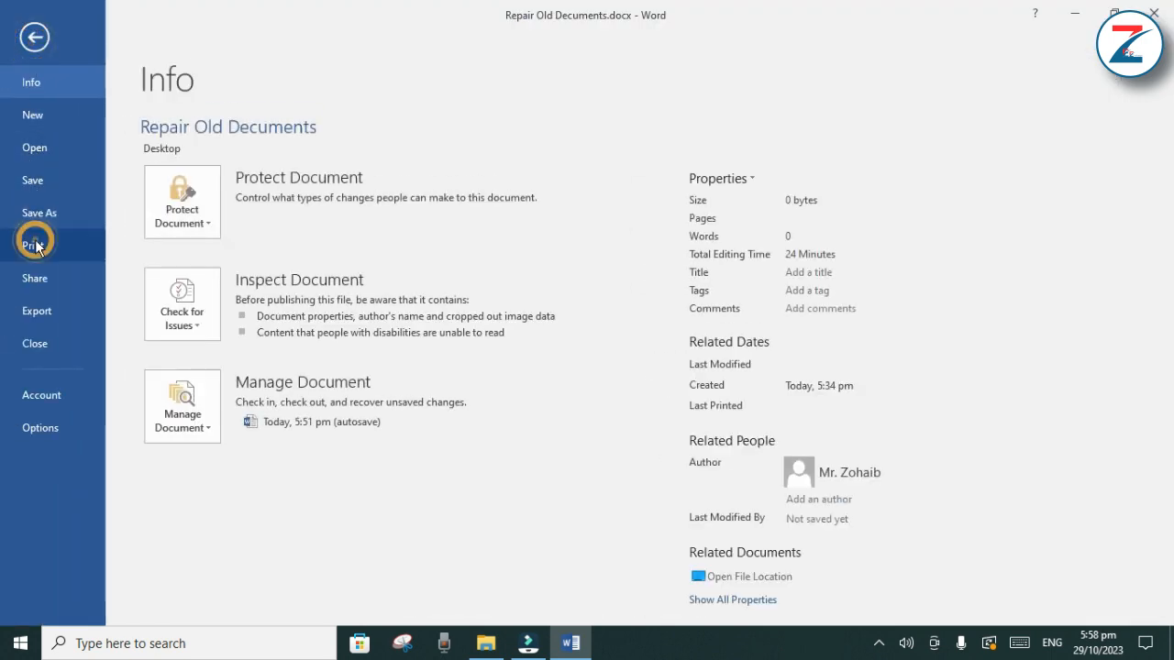
left_click(35, 245)
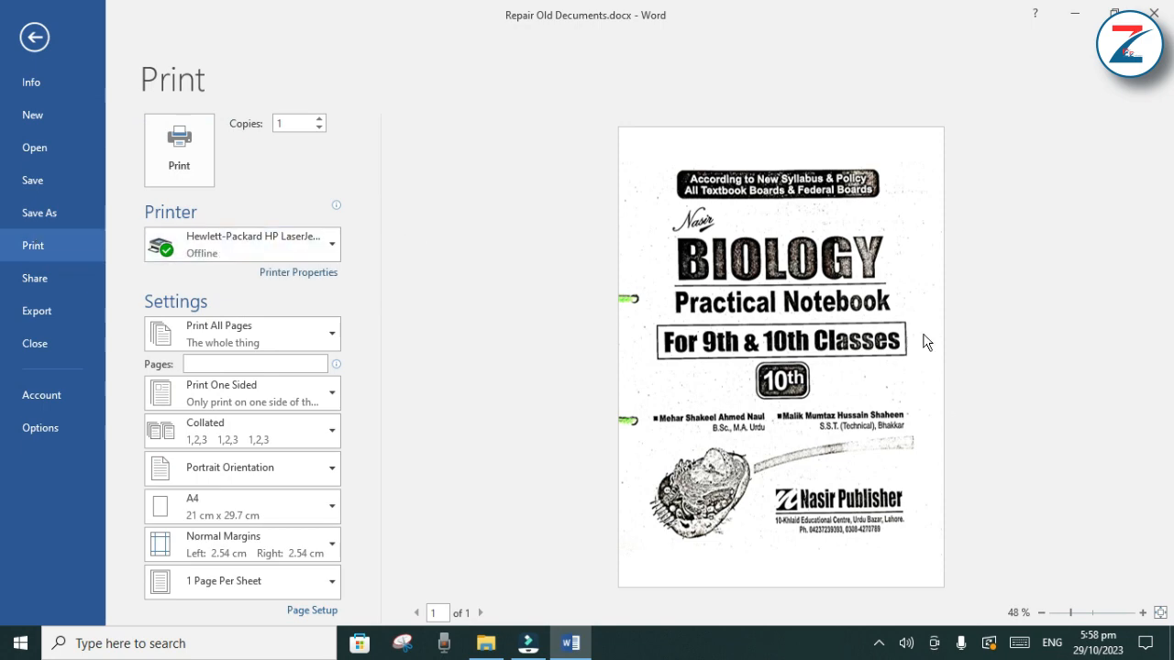
left_click(174, 160)
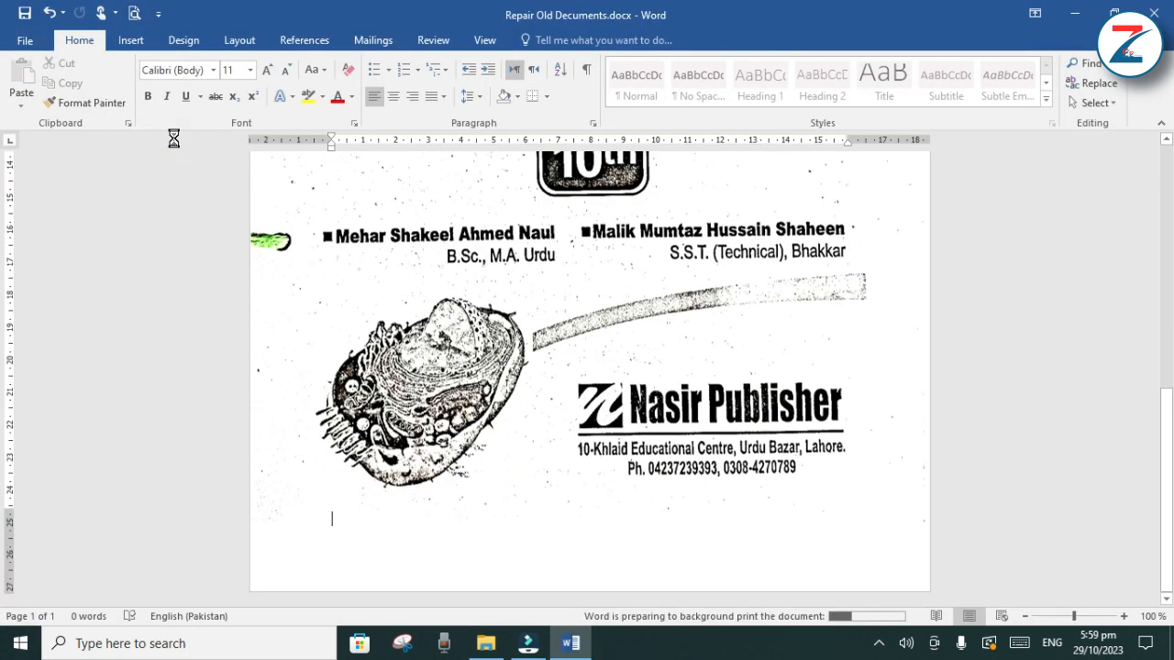
scroll(777, 415, "up", 5)
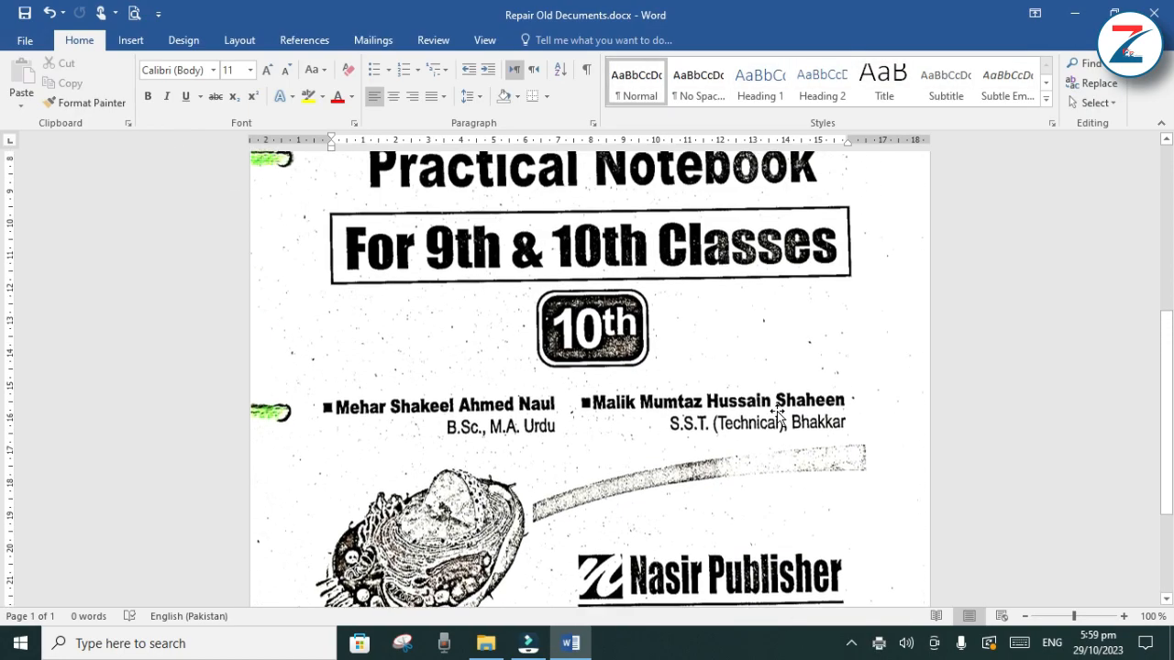
scroll(777, 414, "up", 4)
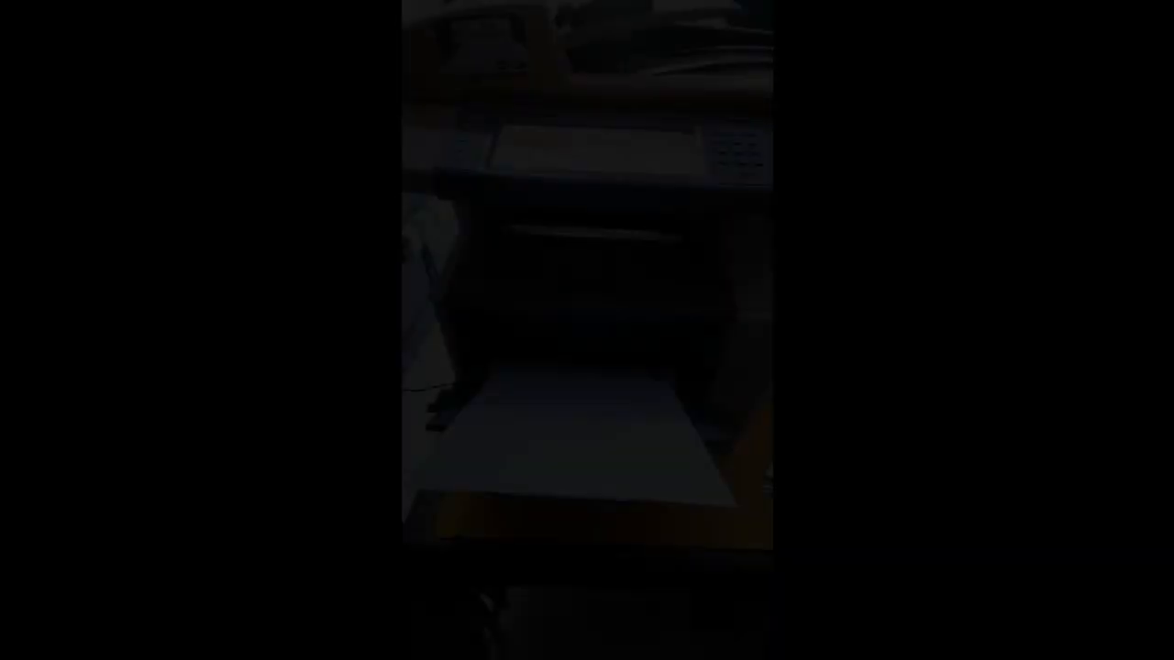